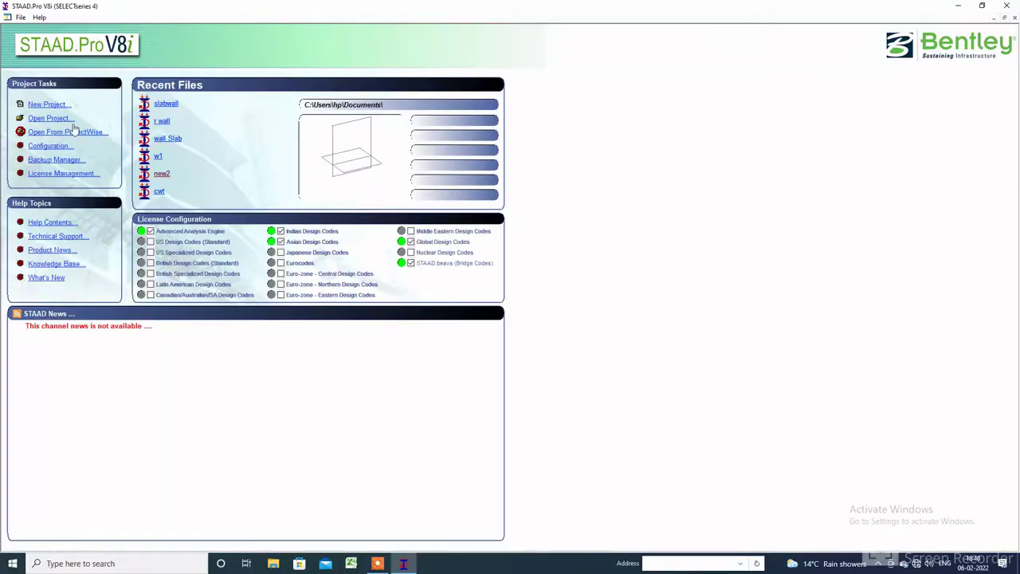
Start a new Space project named RETAINING WALL.
left_click(52, 104)
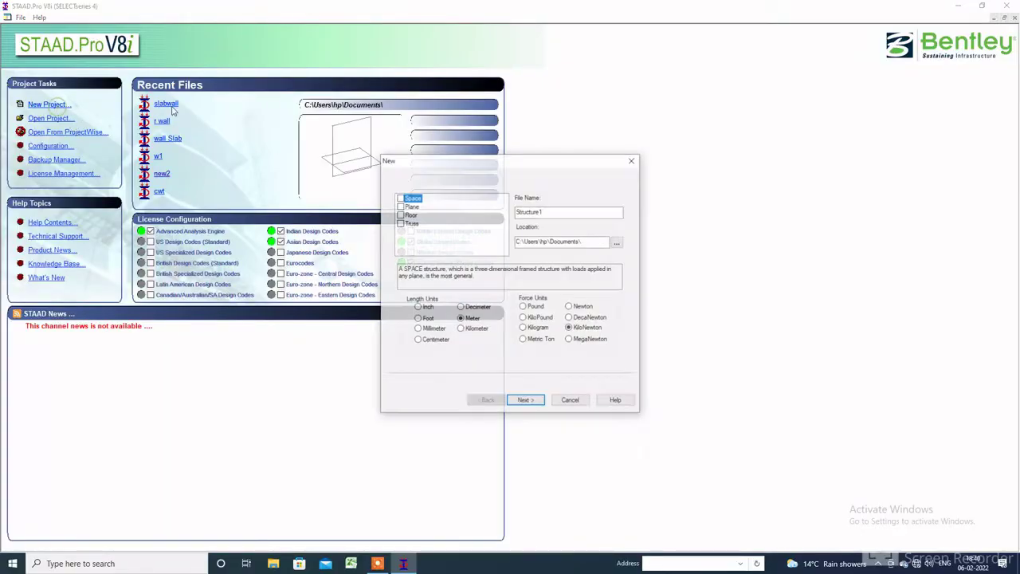
left_click(400, 197)
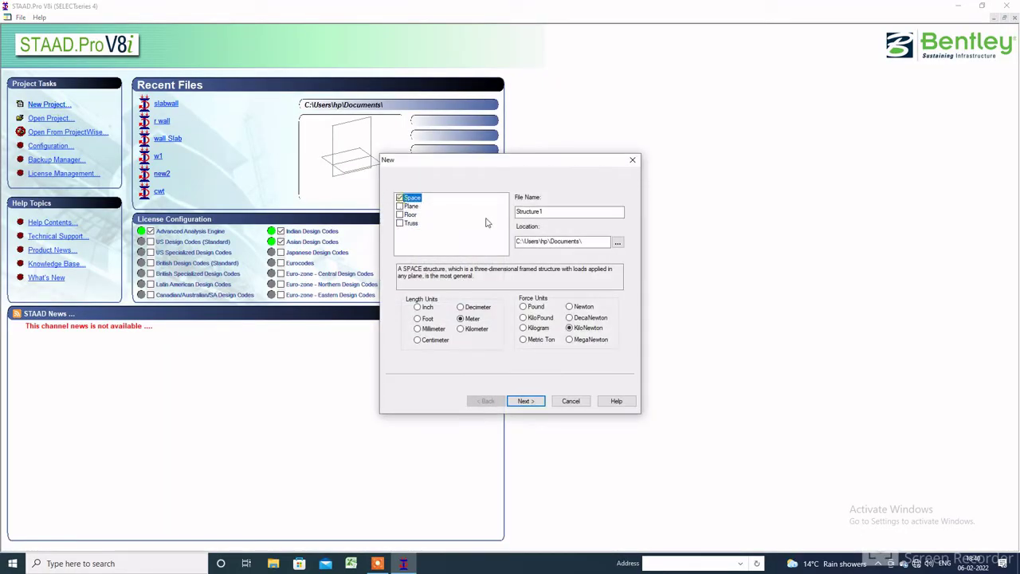
double_click(547, 211)
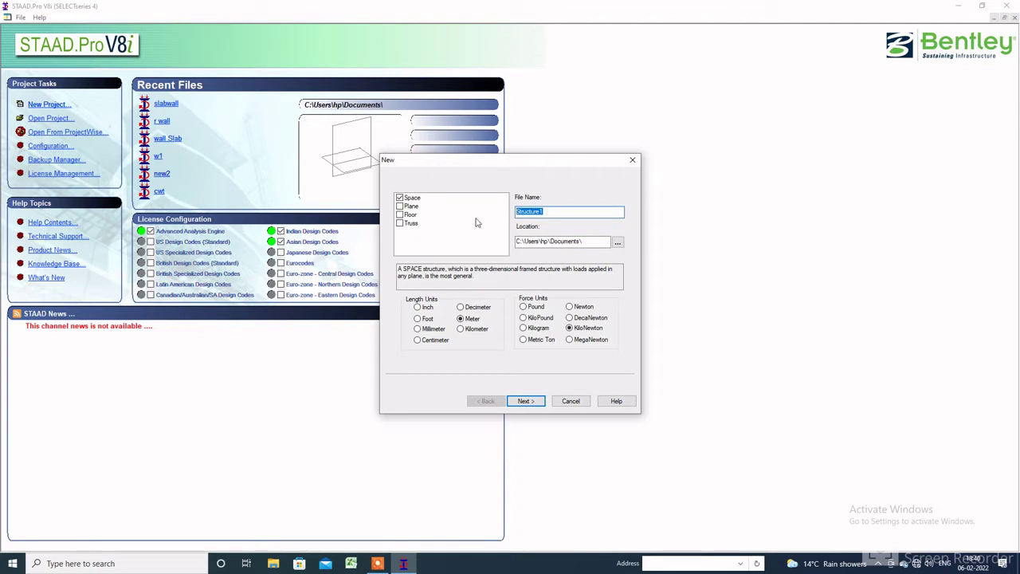
type("RETAINING WALL")
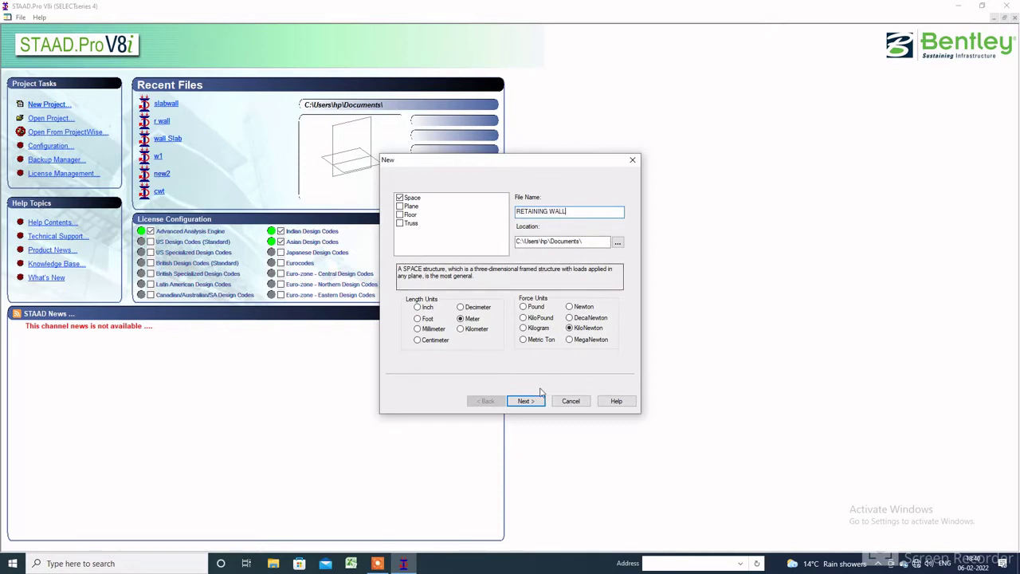
Save it in the day1 folder with metre and kilonewton units and finish the wizard.
left_click(619, 243)
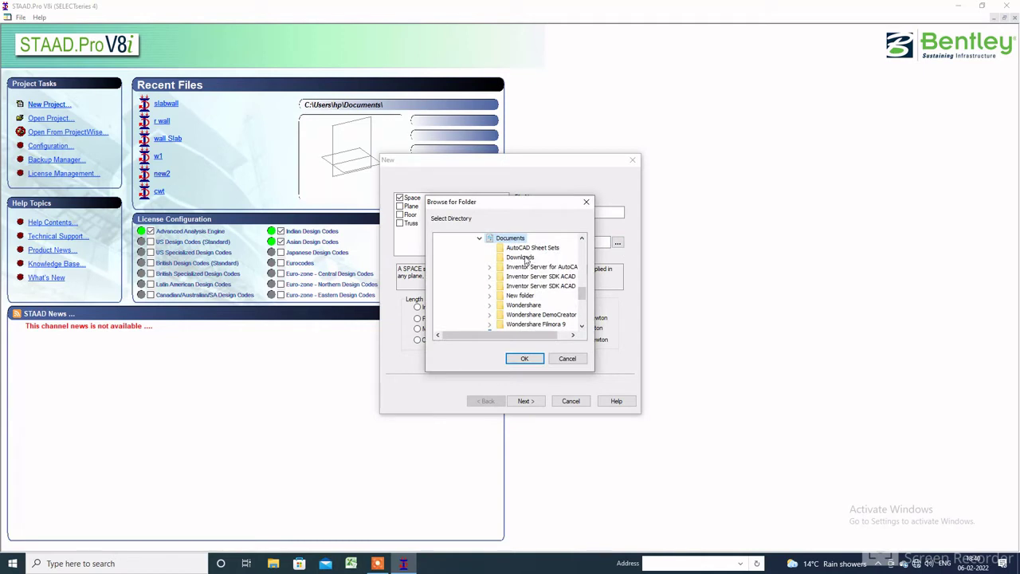
scroll(526, 263, "down", 5)
scroll(526, 284, "down", 1)
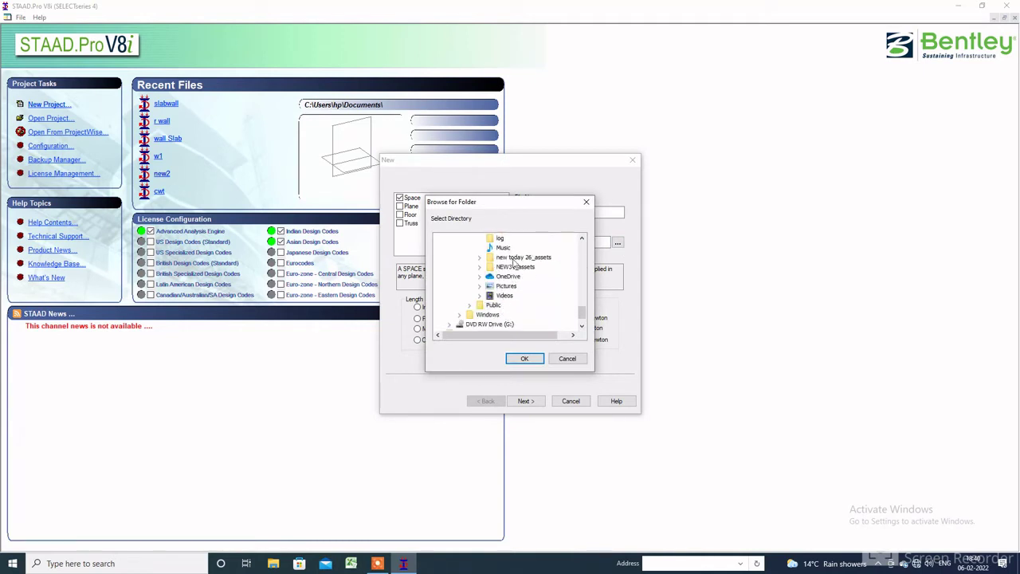
scroll(506, 310, "down", 1)
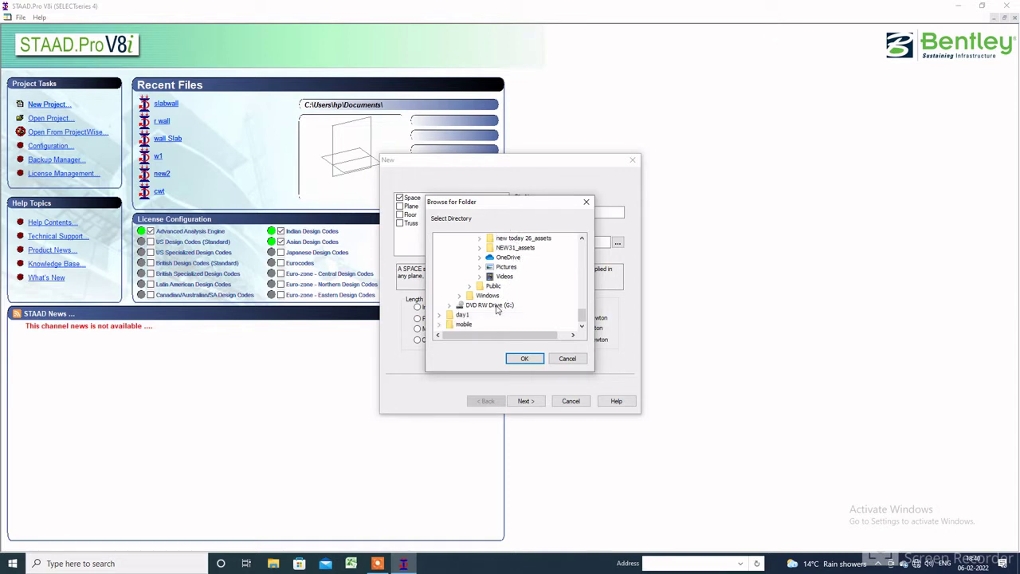
left_click(462, 315)
left_click(523, 357)
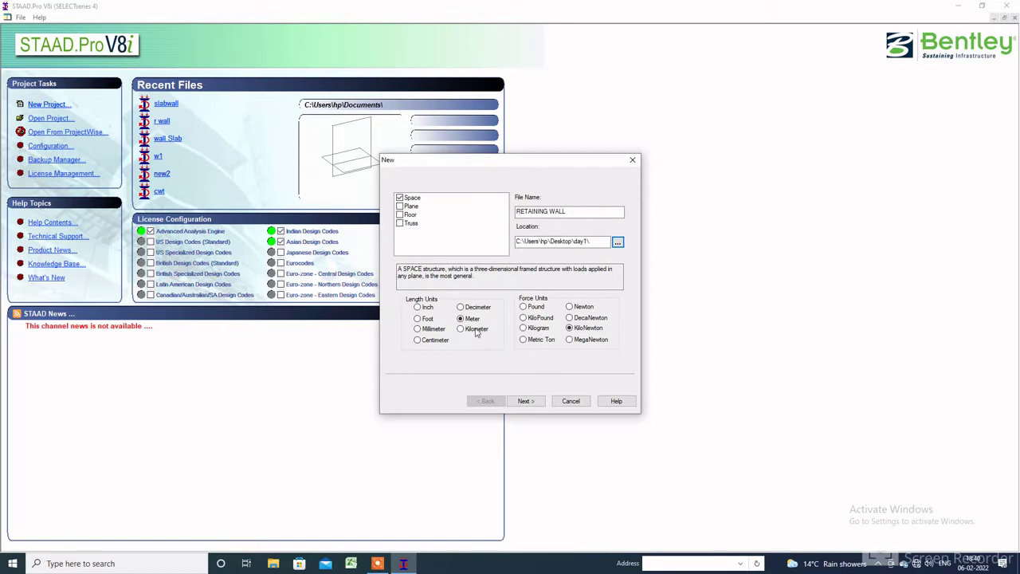
left_click(532, 403)
left_click(527, 401)
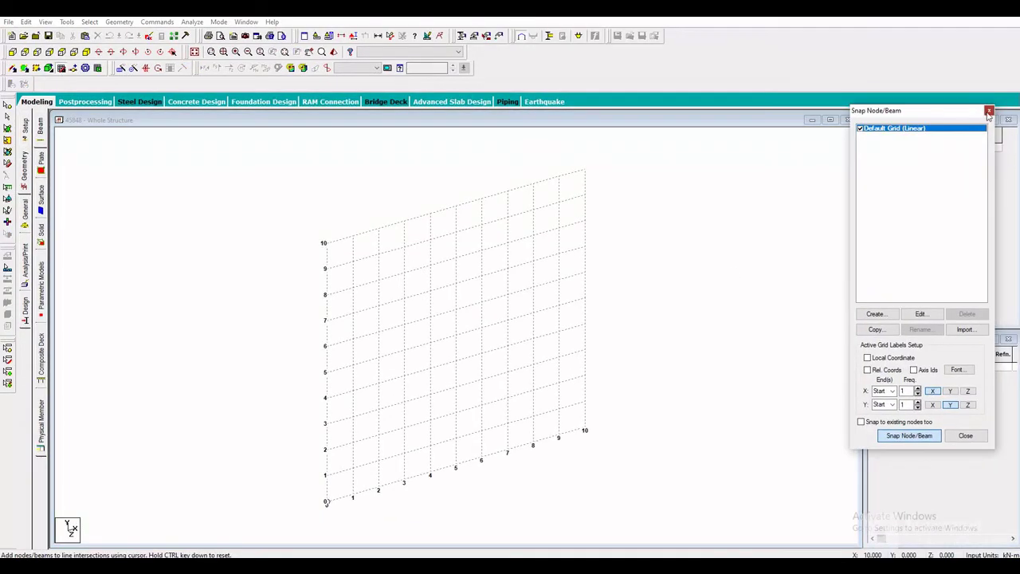
Enter node 1 at (0,0,0) and node 2 at (1.3,0,0) in the Nodes table.
left_click(989, 118)
left_click(923, 149)
type("0")
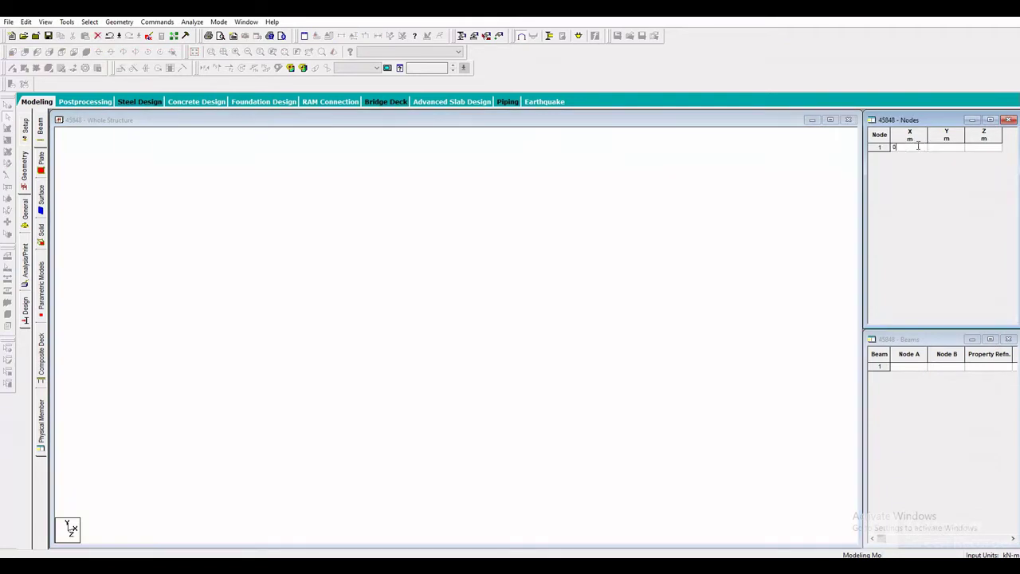
key("Return")
left_click(915, 159)
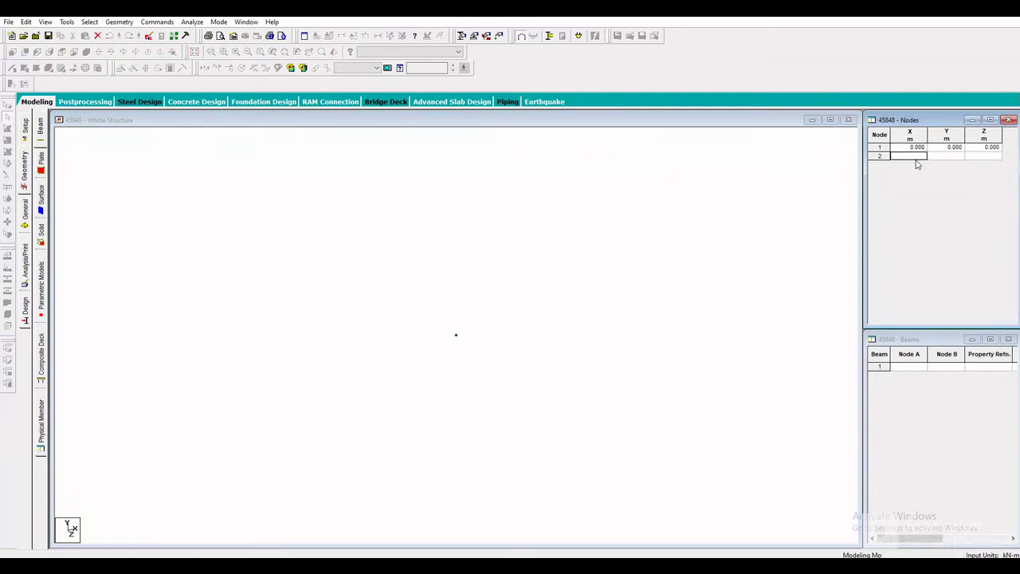
type("1.3")
key("Return")
left_click(490, 299)
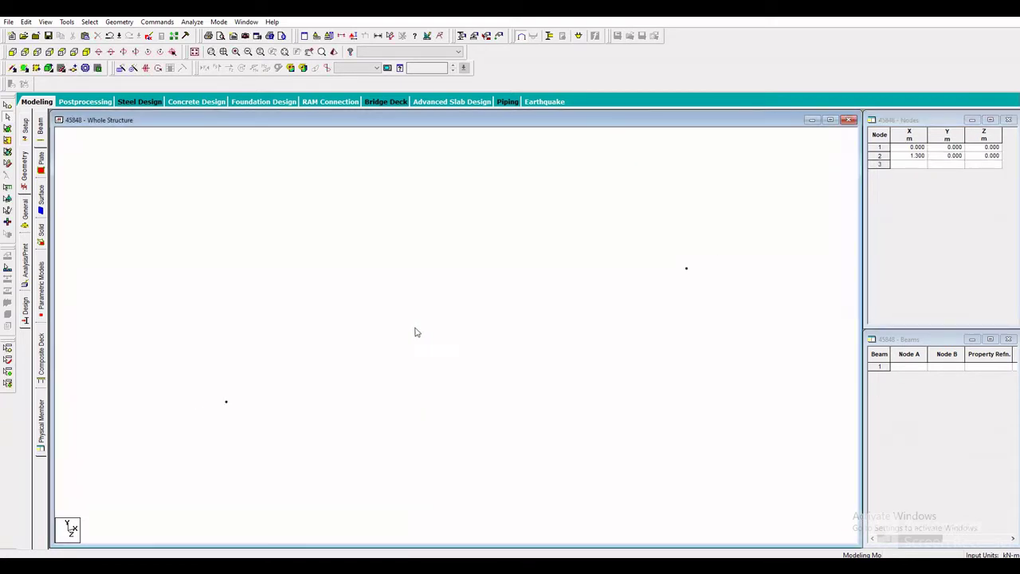
middle_click_drag(414, 331, 371, 291)
Join nodes 1 and 2 with a beam and repeat it 3.5 m along Z with linked steps.
left_click(12, 68)
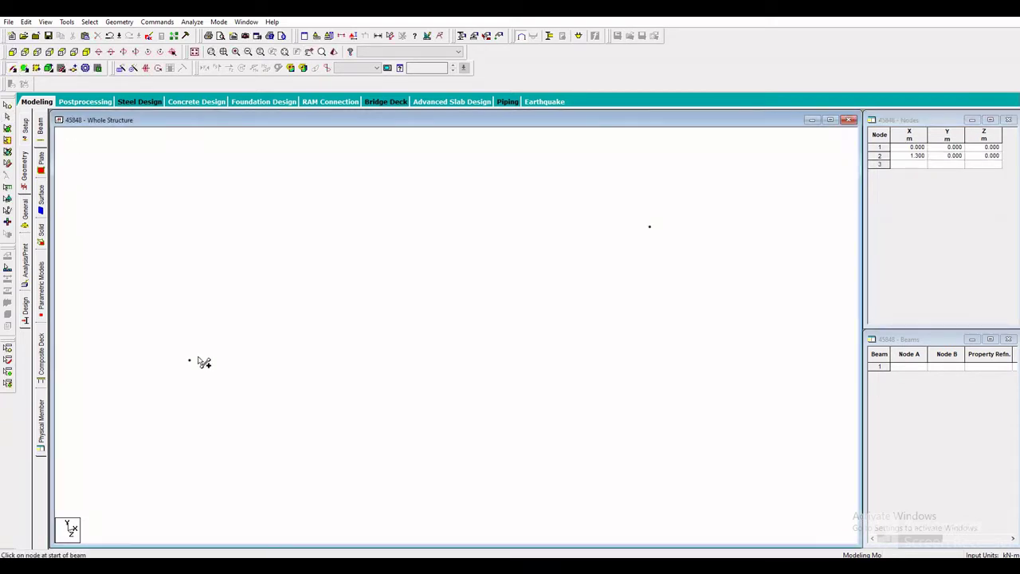
left_click_drag(198, 359, 650, 229)
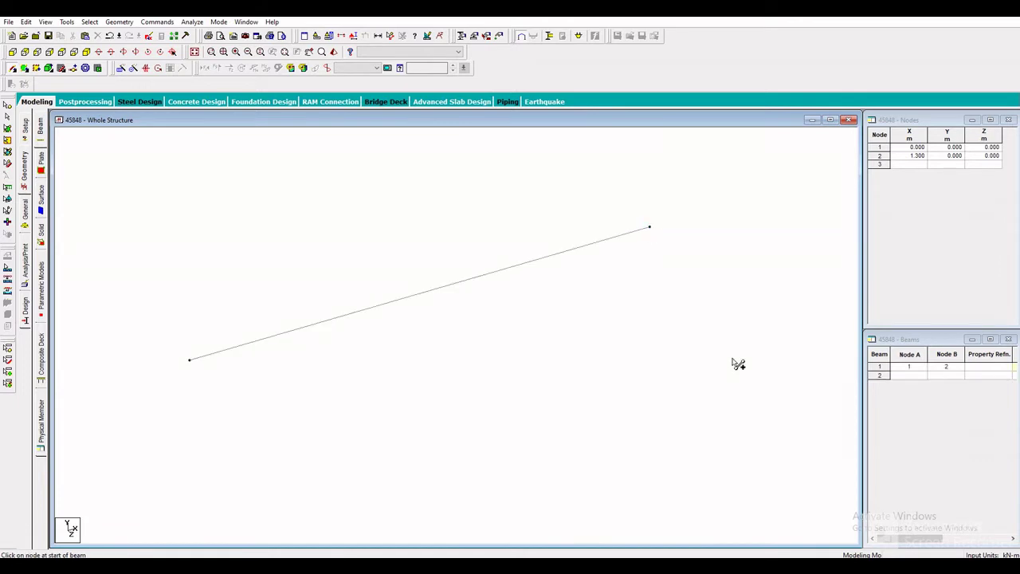
left_click(86, 69)
left_click(421, 335)
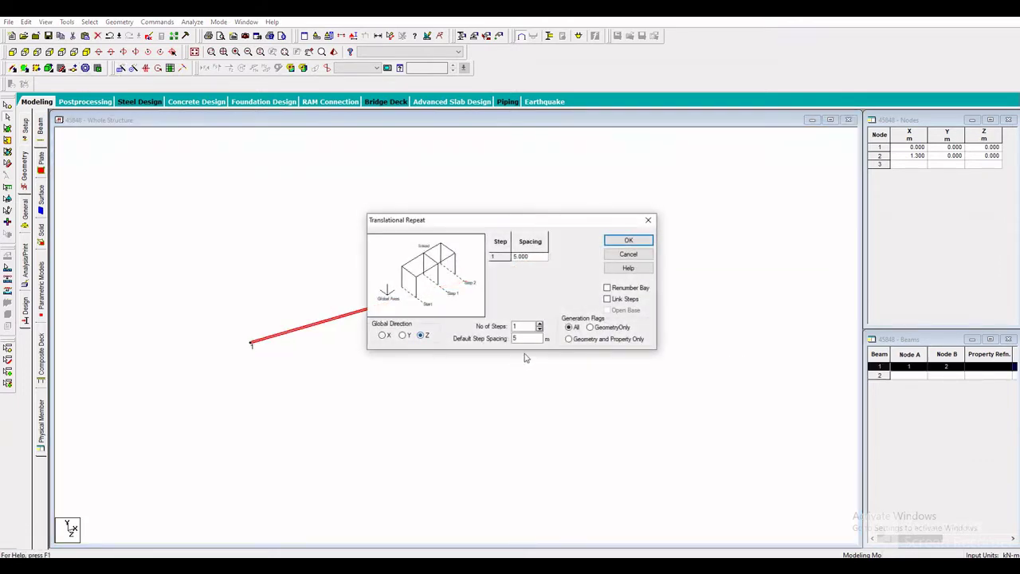
left_click_drag(524, 341, 451, 339)
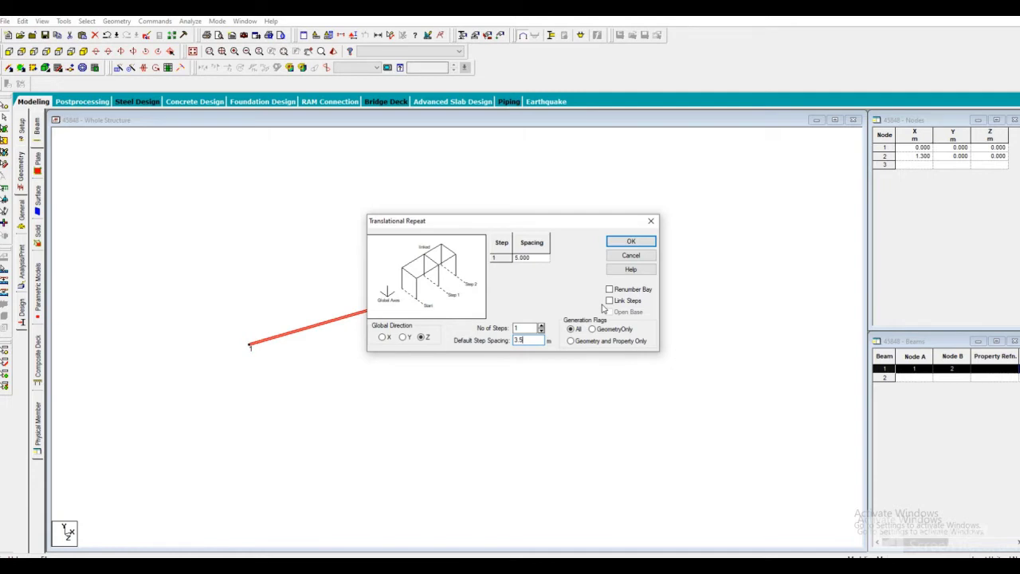
left_click(609, 301)
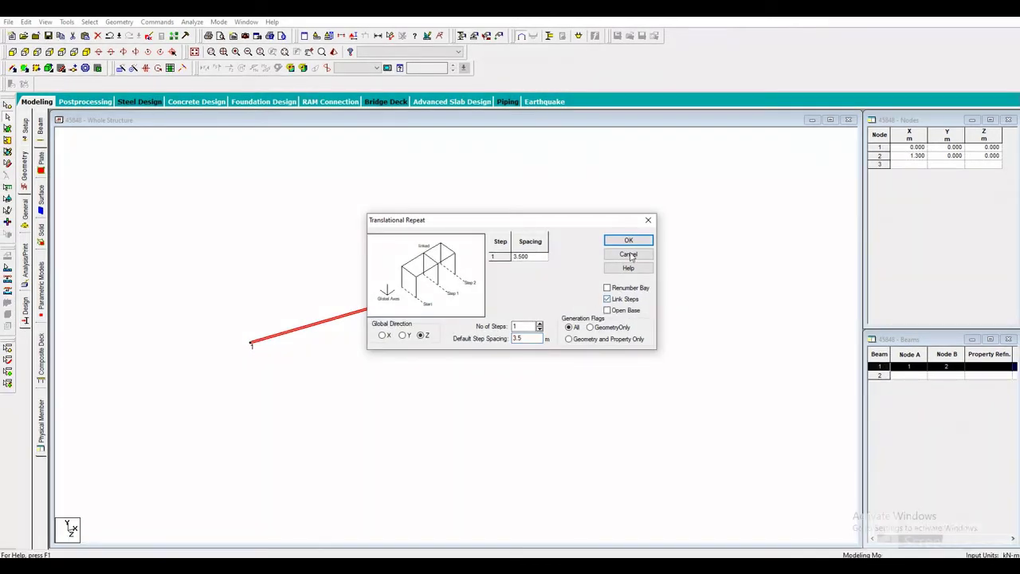
left_click(628, 240)
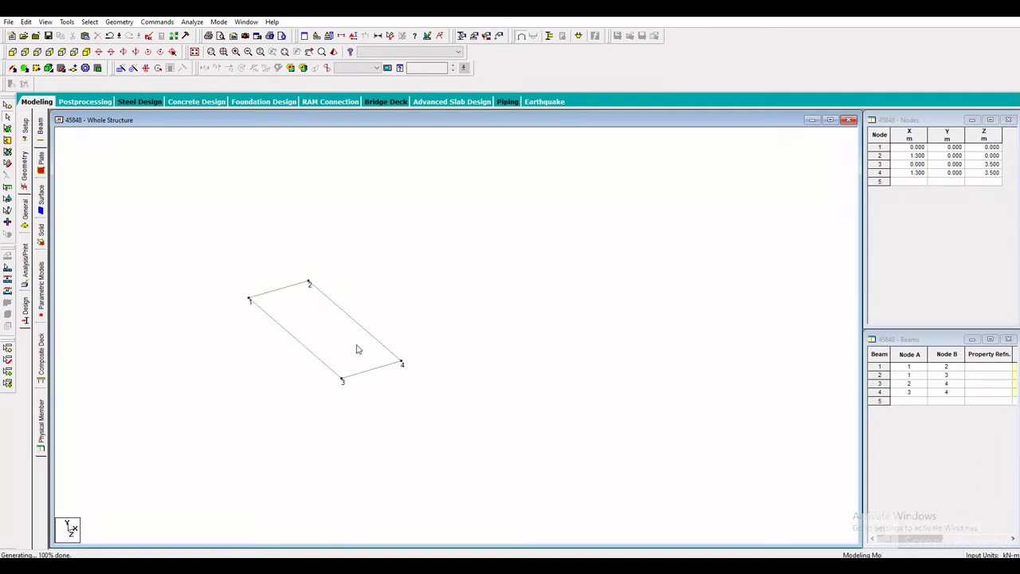
Add a plate through nodes 3, 4, 2 and 1.
left_click(24, 67)
left_click(342, 380)
left_click(402, 364)
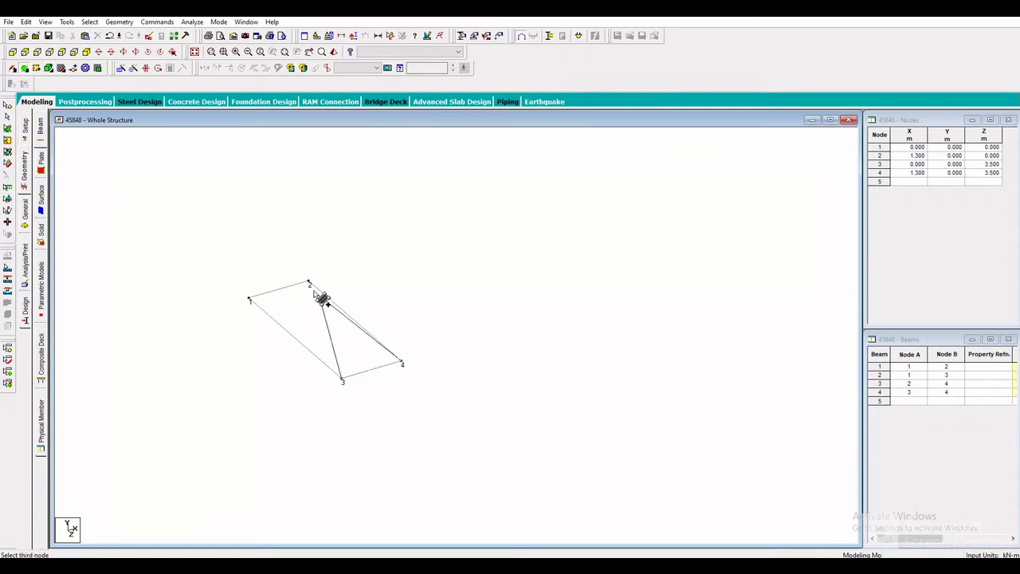
left_click(309, 283)
left_click(249, 301)
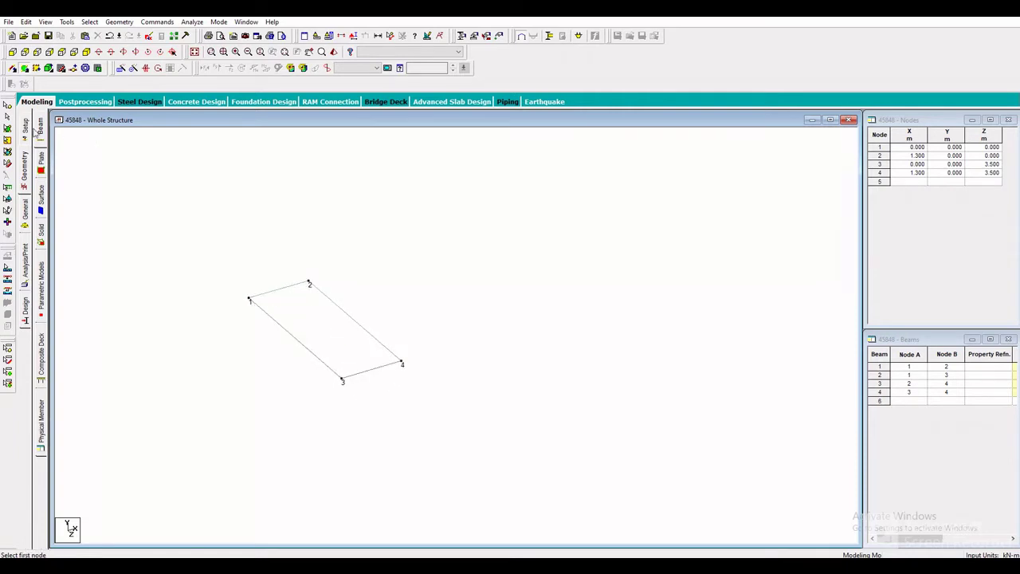
Select the whole rectangle and repeat it 1.3 m along X.
left_click(8, 128)
left_click_drag(434, 272, 292, 392)
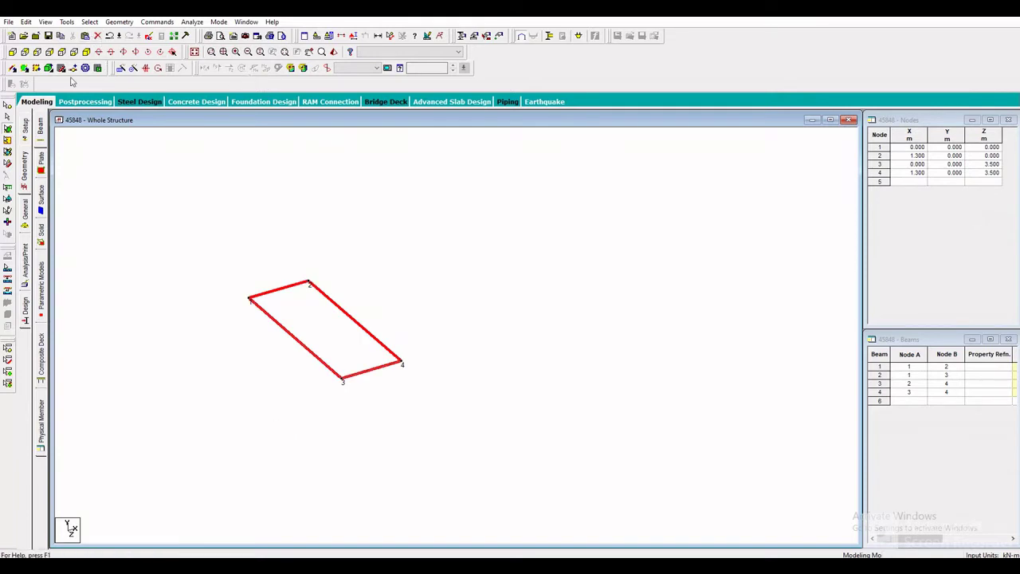
left_click(121, 67)
double_click(520, 337)
type("1.3")
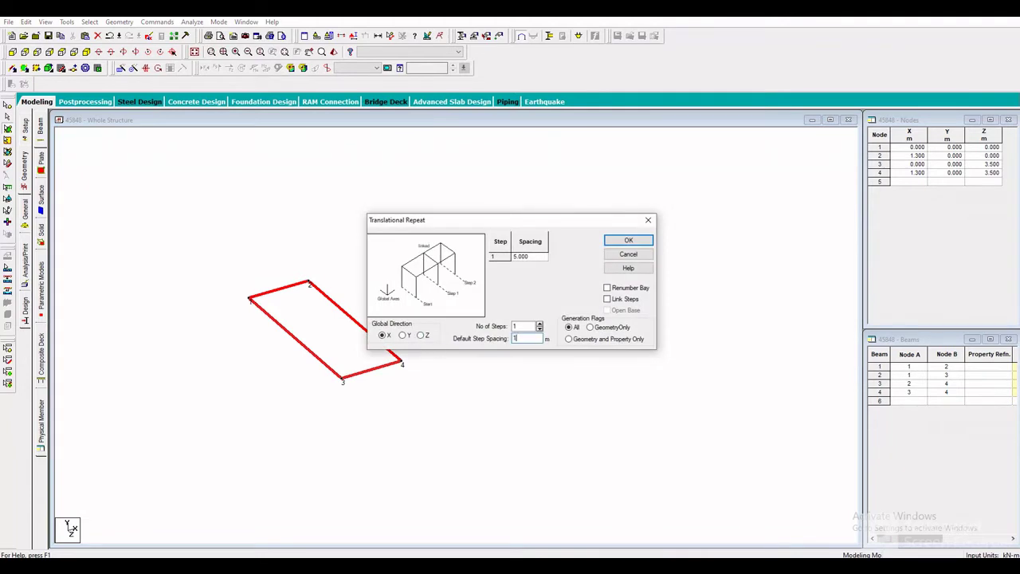
left_click(627, 240)
left_click(505, 271)
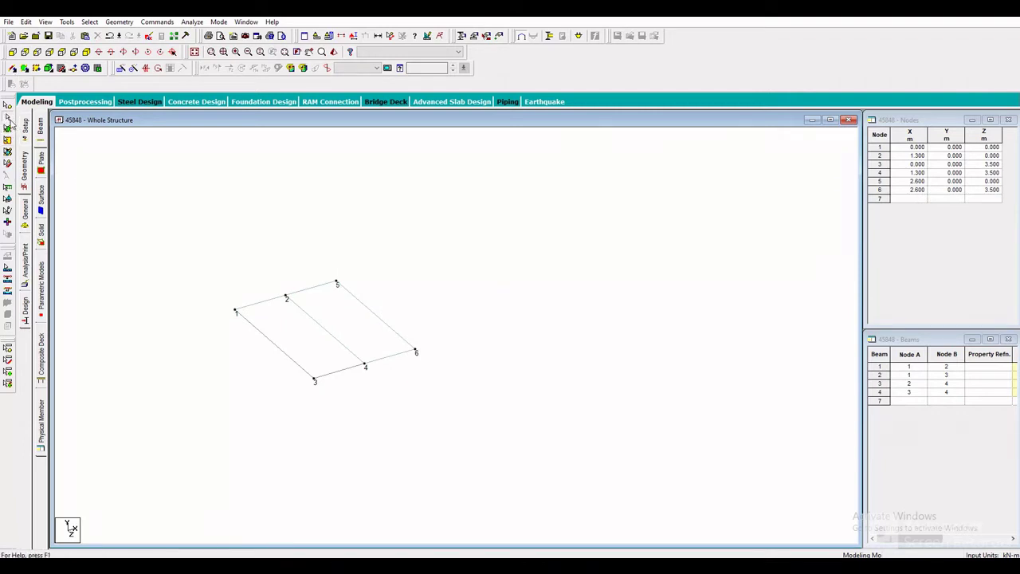
Repeat the middle beam between nodes 2 and 4 upward 5.5 m along Y.
left_click(332, 339)
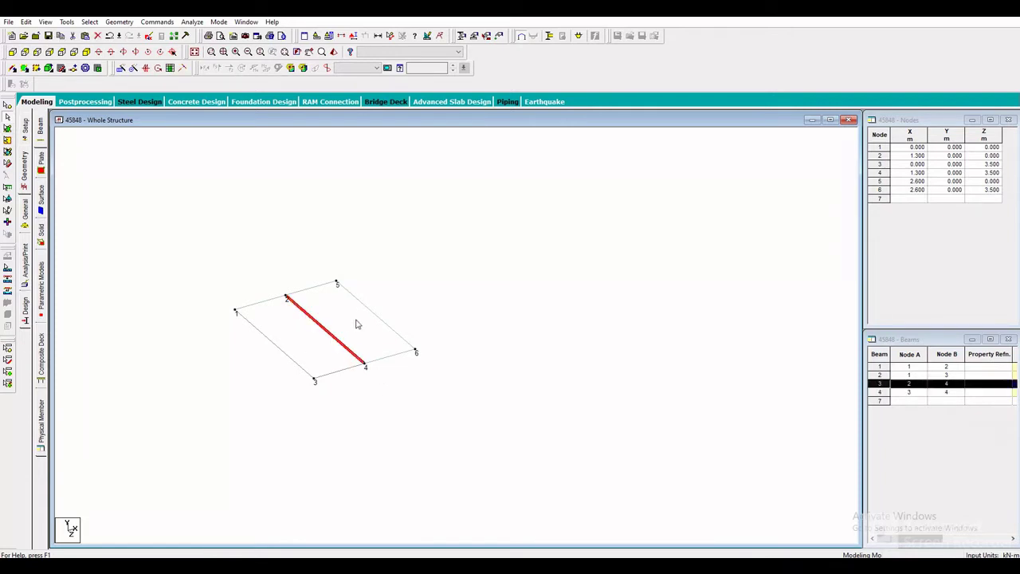
left_click(120, 67)
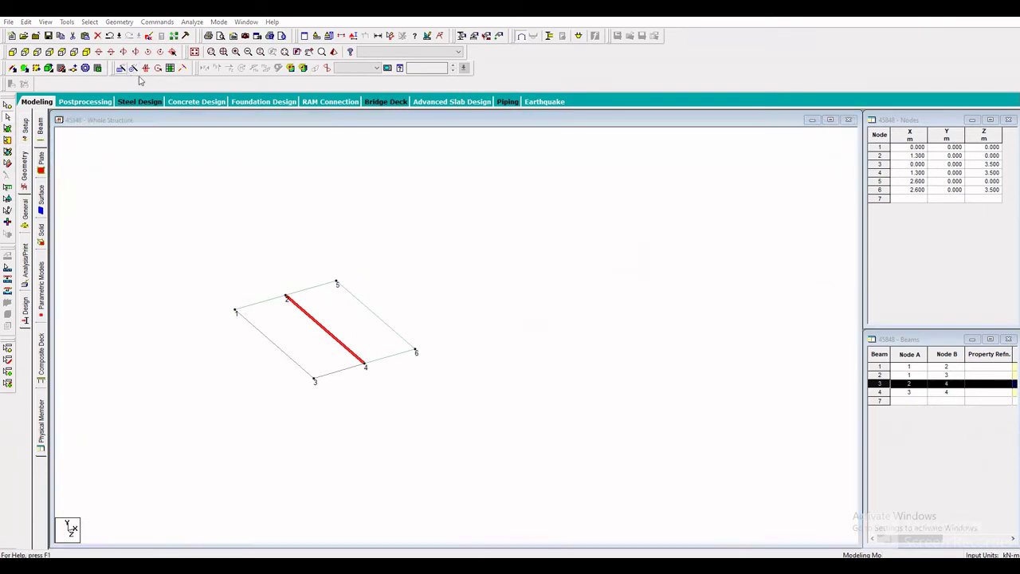
left_click_drag(434, 226, 504, 160)
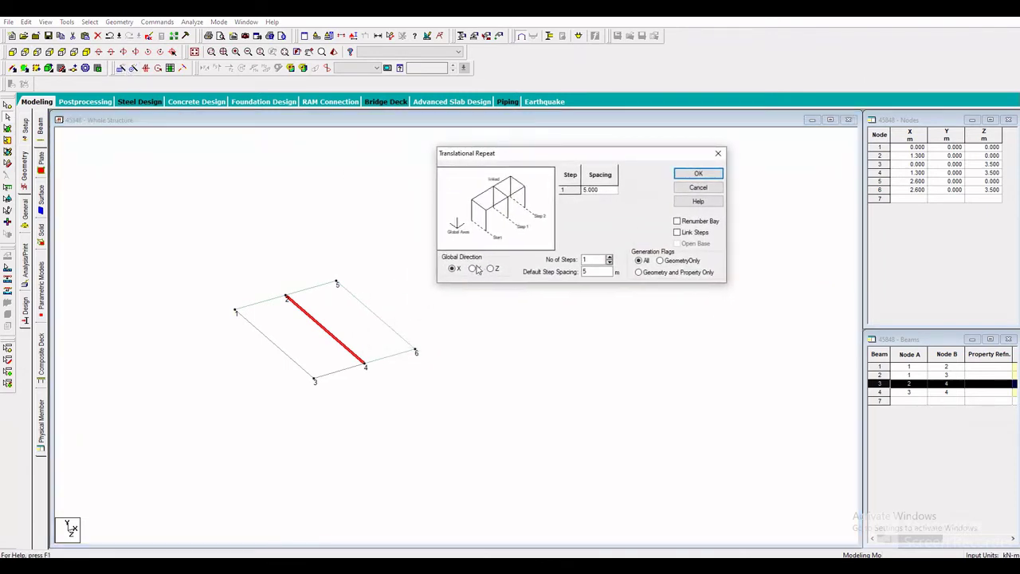
left_click_drag(599, 274, 532, 271)
left_click(677, 232)
left_click(698, 173)
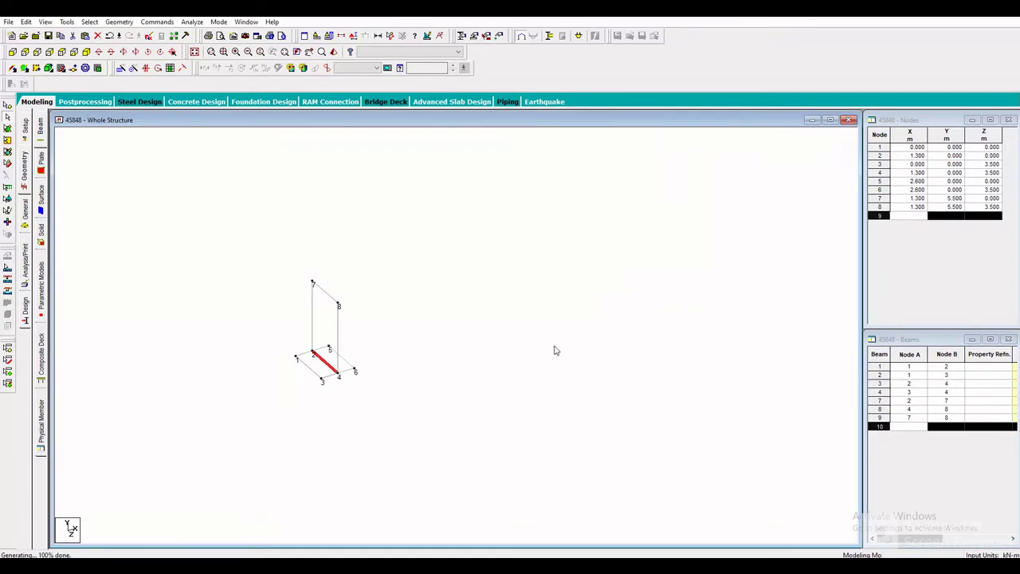
scroll(473, 355, "up", 5)
scroll(470, 364, "down", 2)
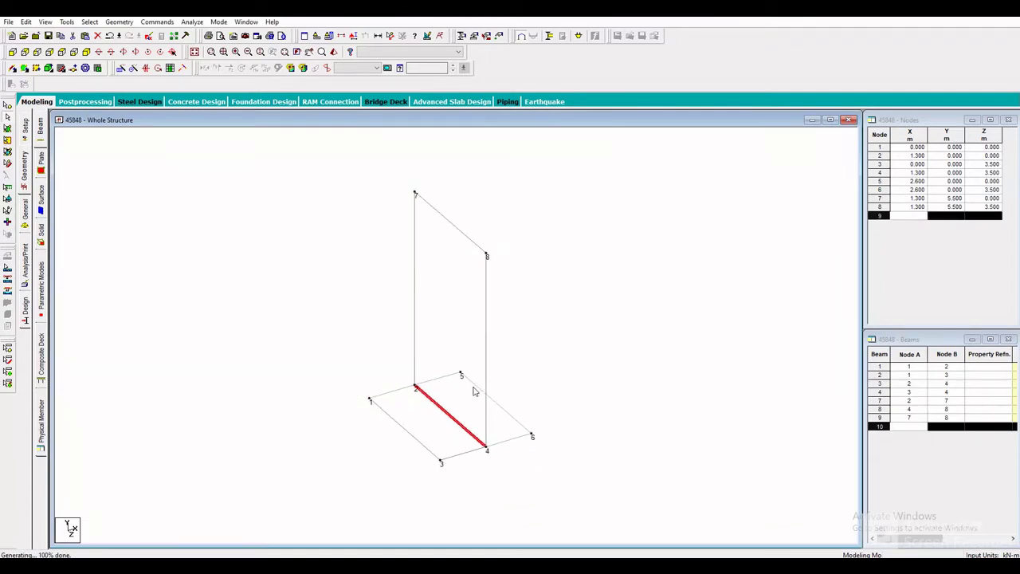
Add the wall plate through nodes 4, 8, 7 and 2.
left_click(26, 69)
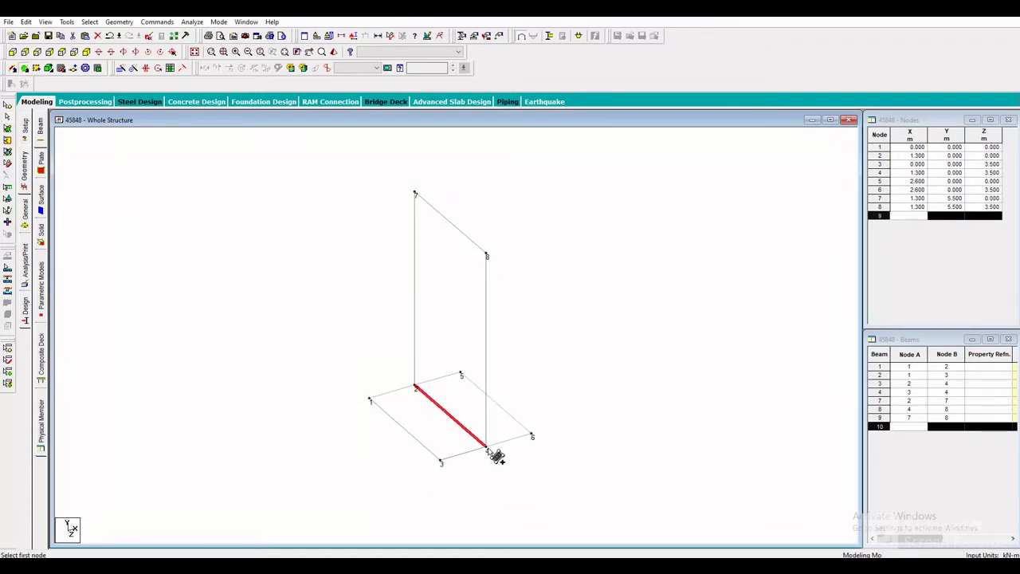
left_click(487, 450)
left_click(486, 256)
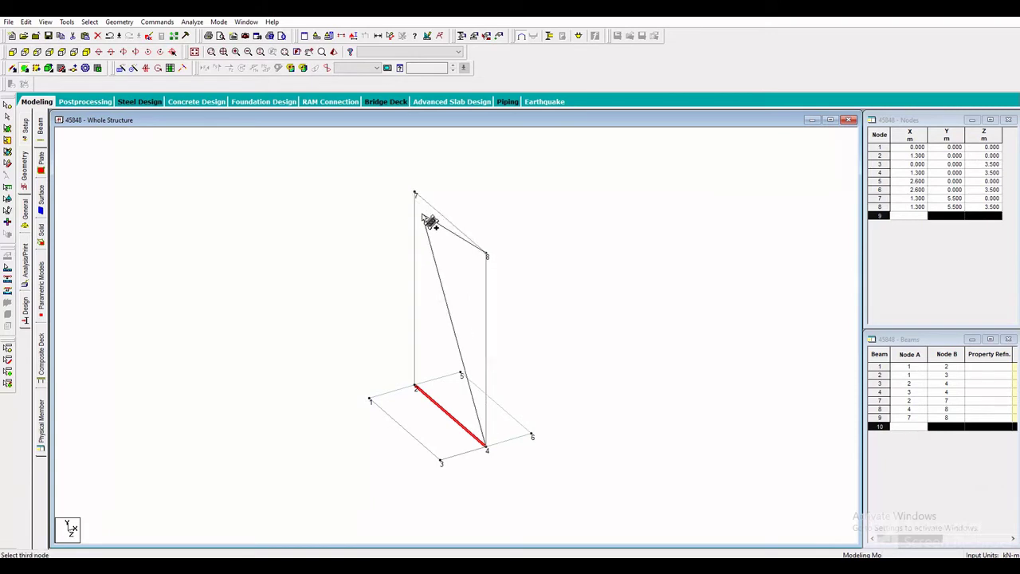
left_click(415, 194)
left_click(414, 384)
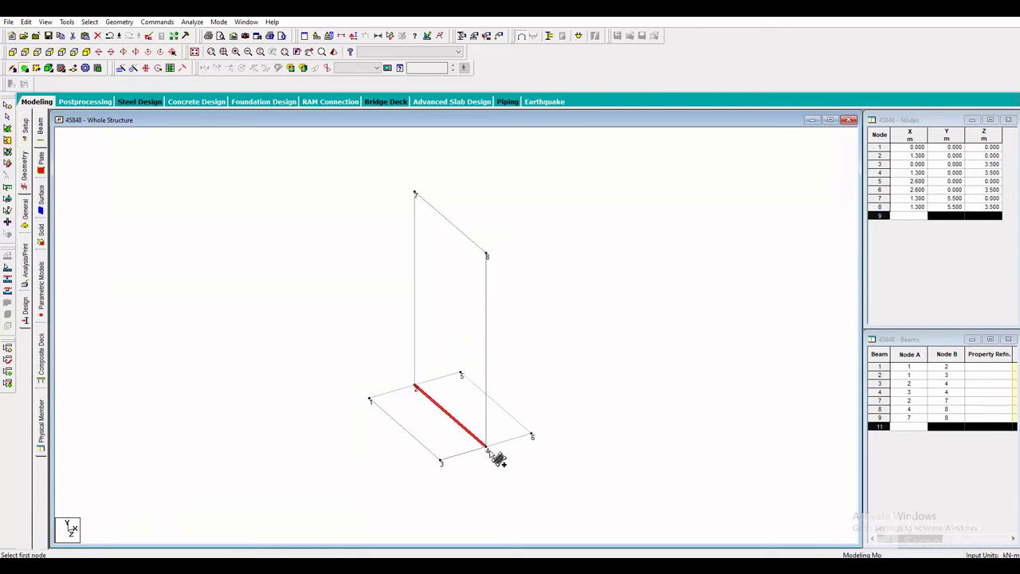
left_click(121, 69)
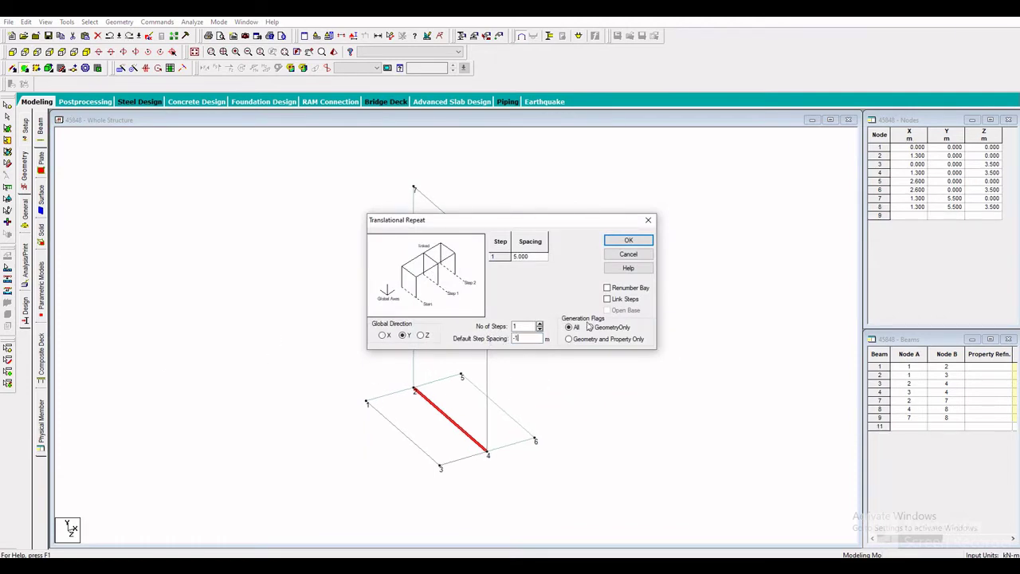
Repeat 1 m downward along Y for the shear key and add a base-slab plate.
left_click(628, 240)
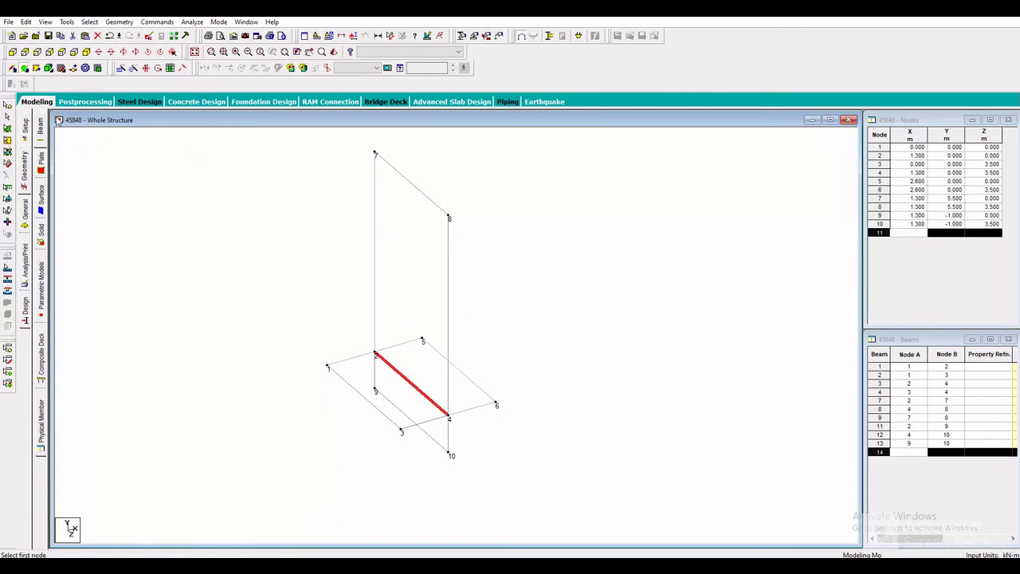
left_click(61, 69)
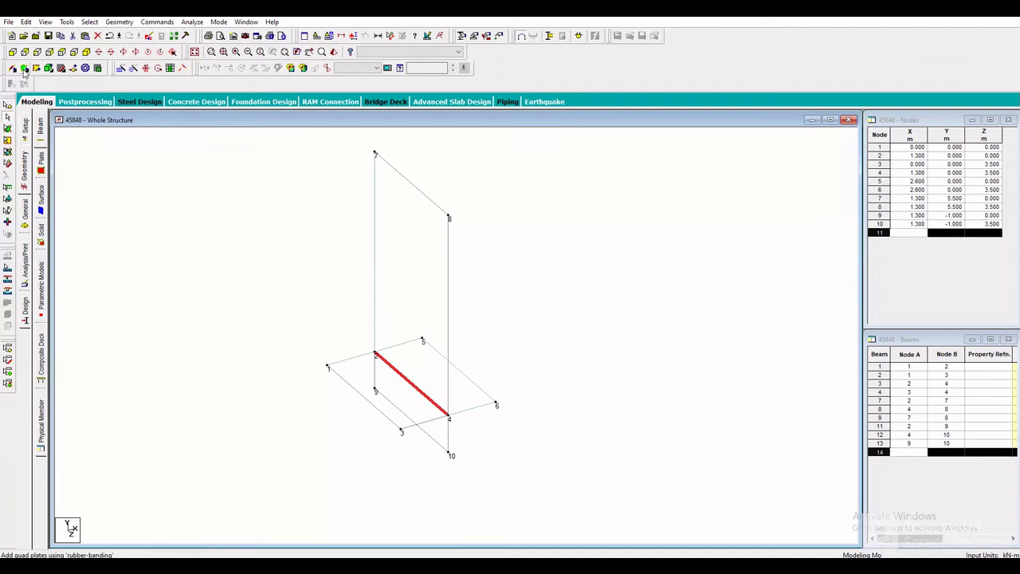
left_click(451, 455)
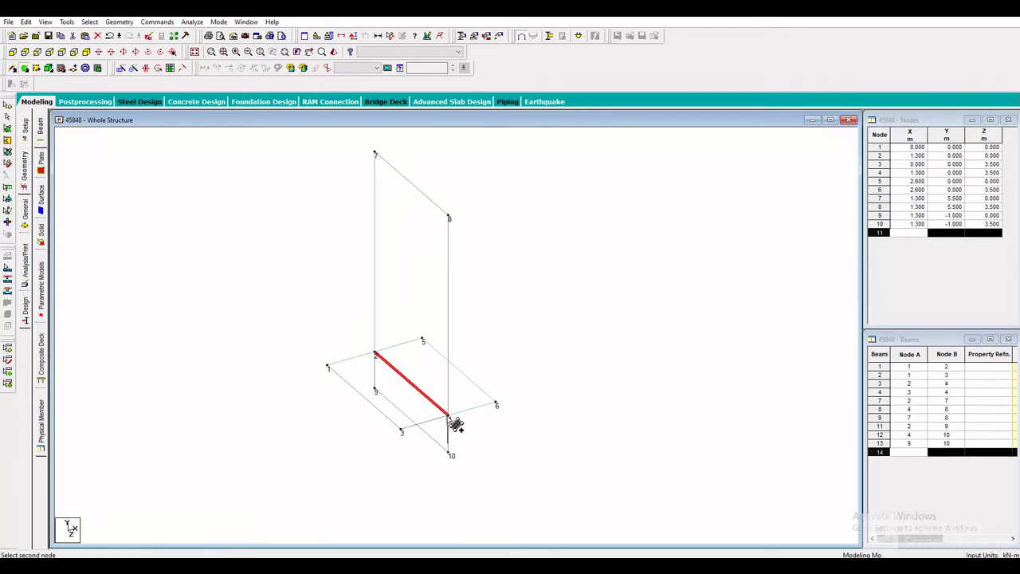
left_click(448, 416)
left_click(375, 355)
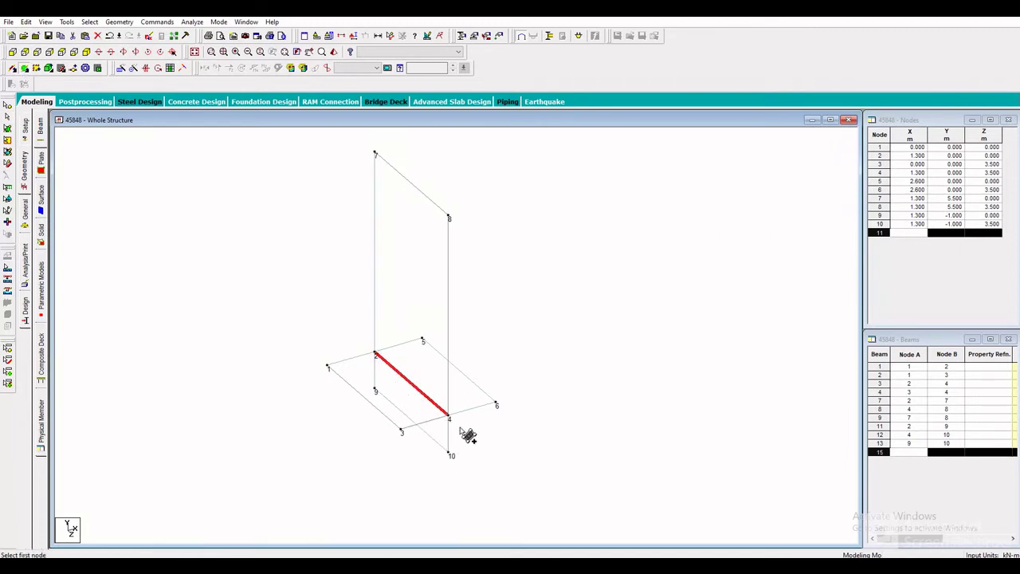
Turn on filled plate display with the default colour and rotate to inspect the plates.
right_click(489, 401)
left_click(578, 225)
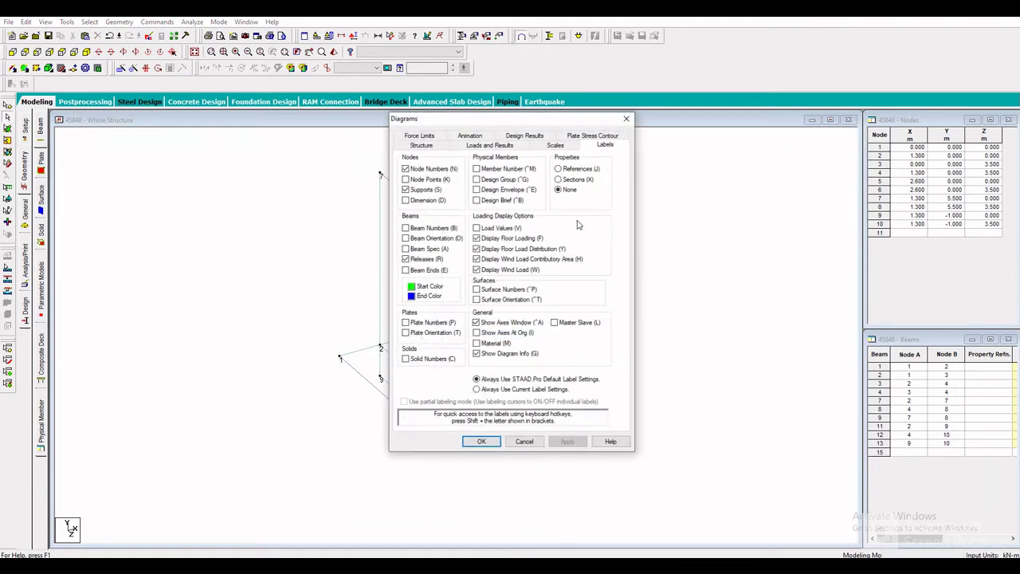
left_click(421, 145)
left_click(477, 176)
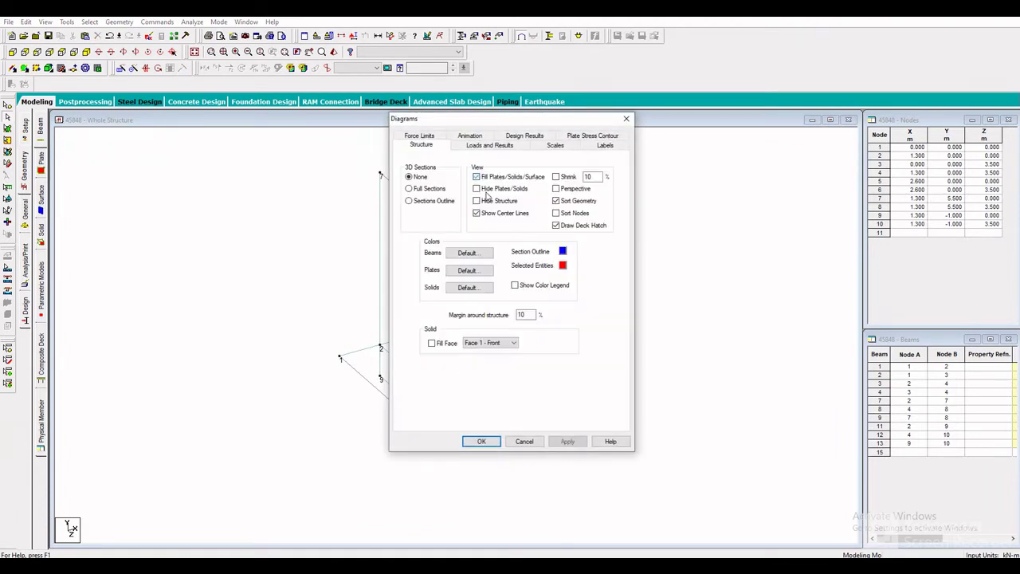
left_click(469, 271)
left_click(483, 359)
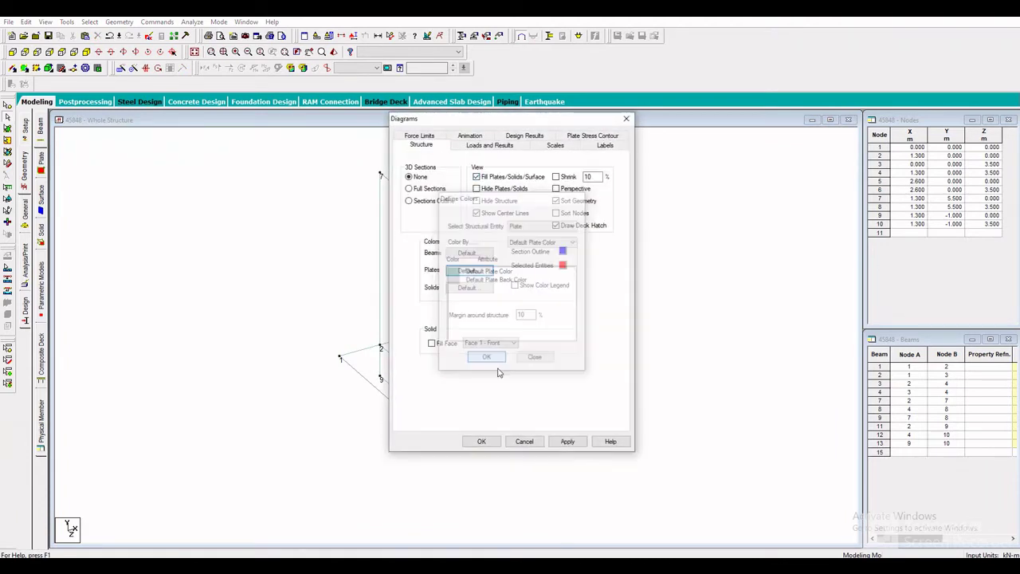
left_click(566, 442)
left_click(482, 443)
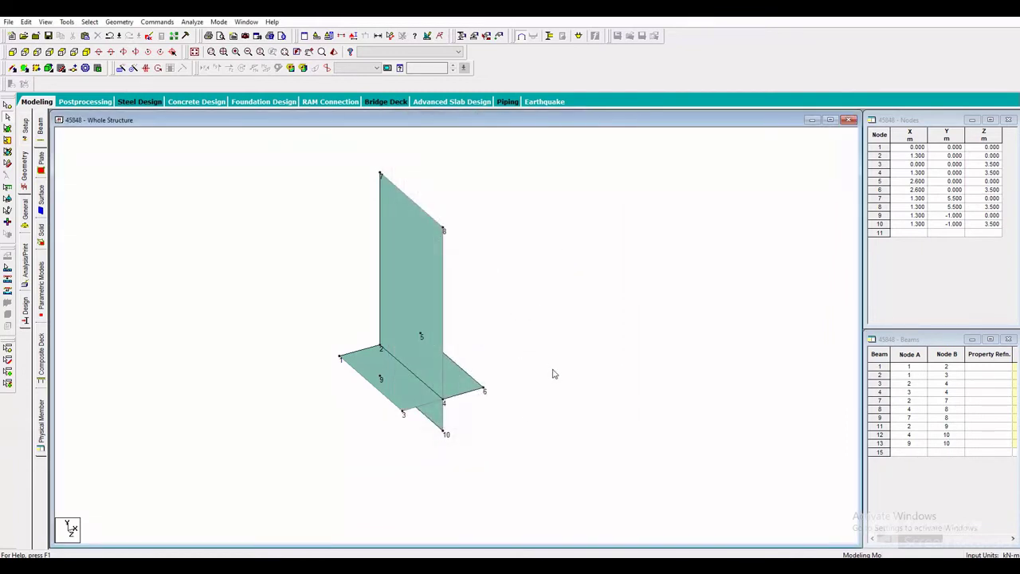
mouse_move(542, 354)
middle_mouse_down()
mouse_move(513, 385)
mouse_move(548, 355)
middle_mouse_up()
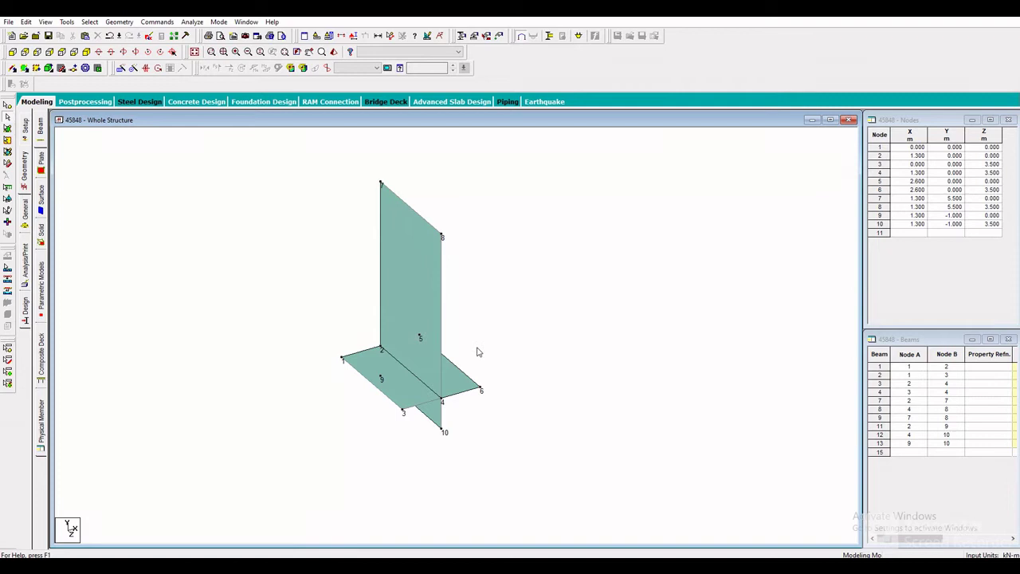
mouse_move(477, 351)
middle_mouse_down()
mouse_move(478, 337)
mouse_move(480, 366)
middle_mouse_up()
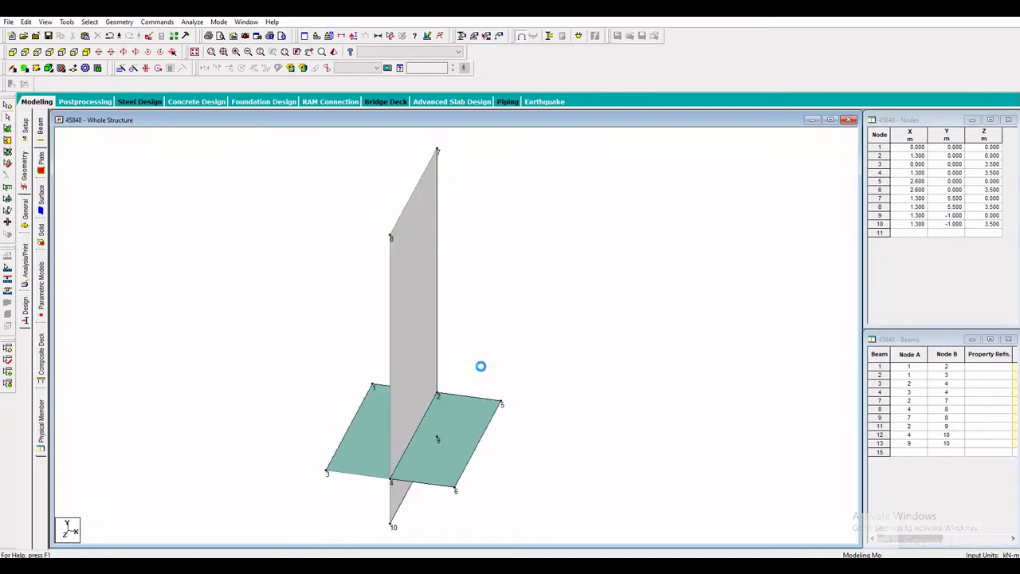
Switch the structure diagram back to unfilled wireframe plates.
left_click(553, 310)
right_click(569, 232)
left_click(614, 371)
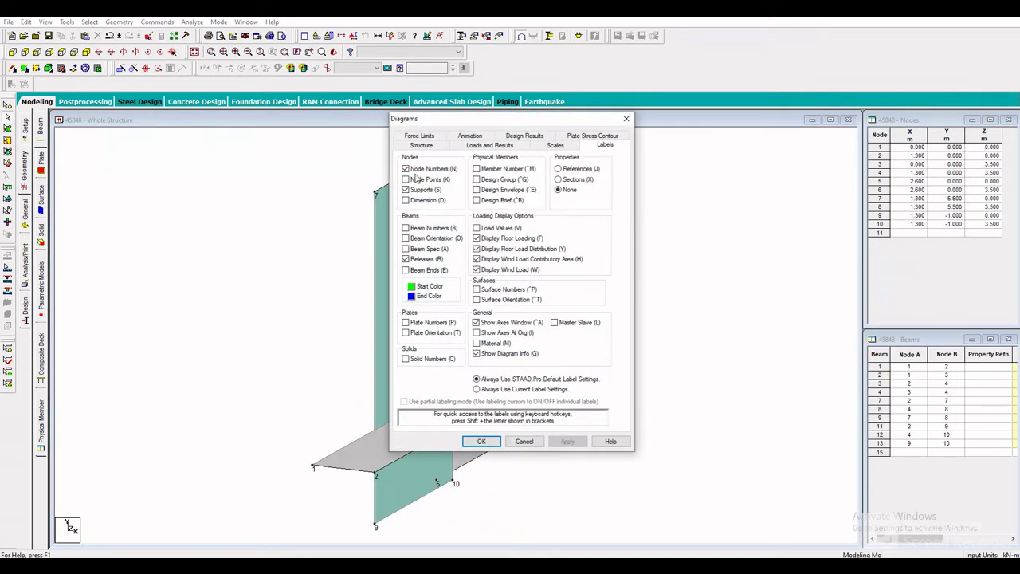
left_click(422, 145)
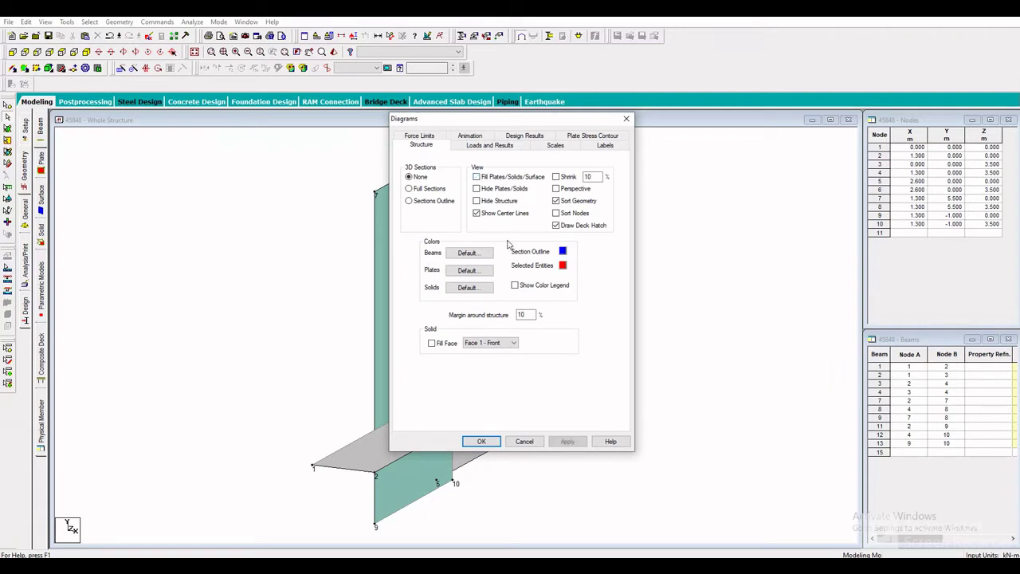
left_click(567, 440)
Switch to isometric view, select the whole model and delete all 10 beams.
left_click(481, 441)
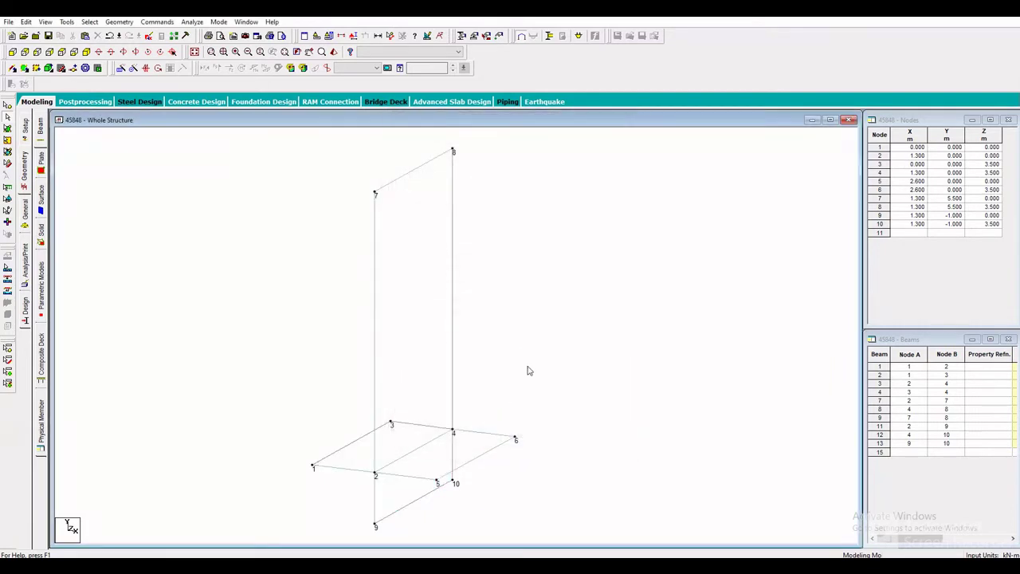
left_click(86, 51)
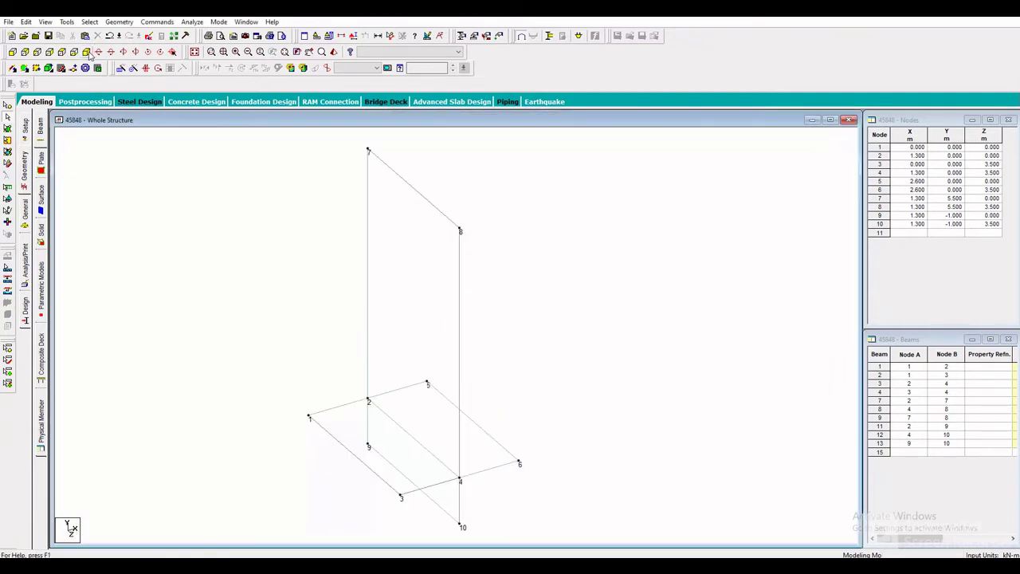
left_click_drag(583, 165, 266, 526)
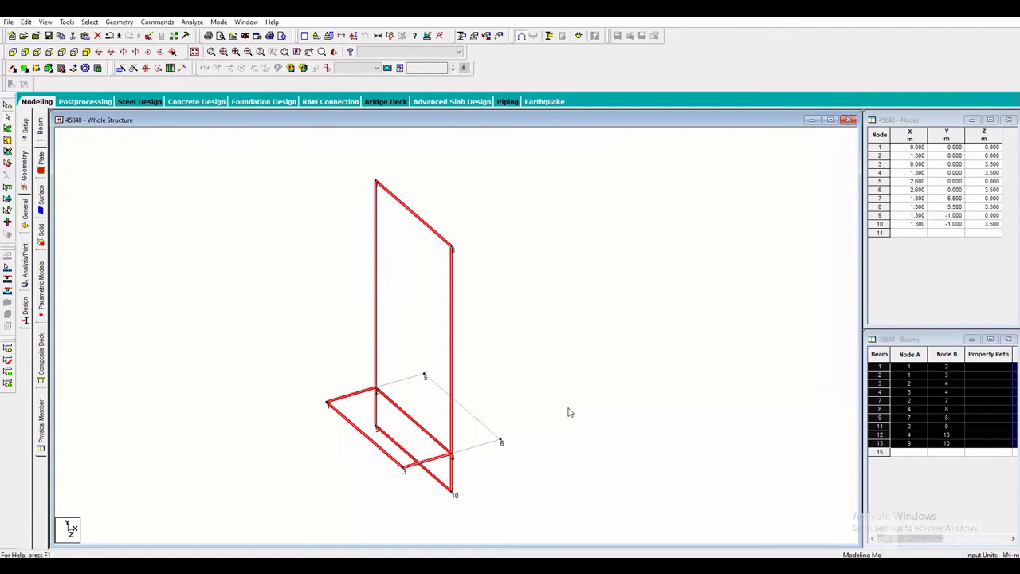
key("Delete")
key("Return")
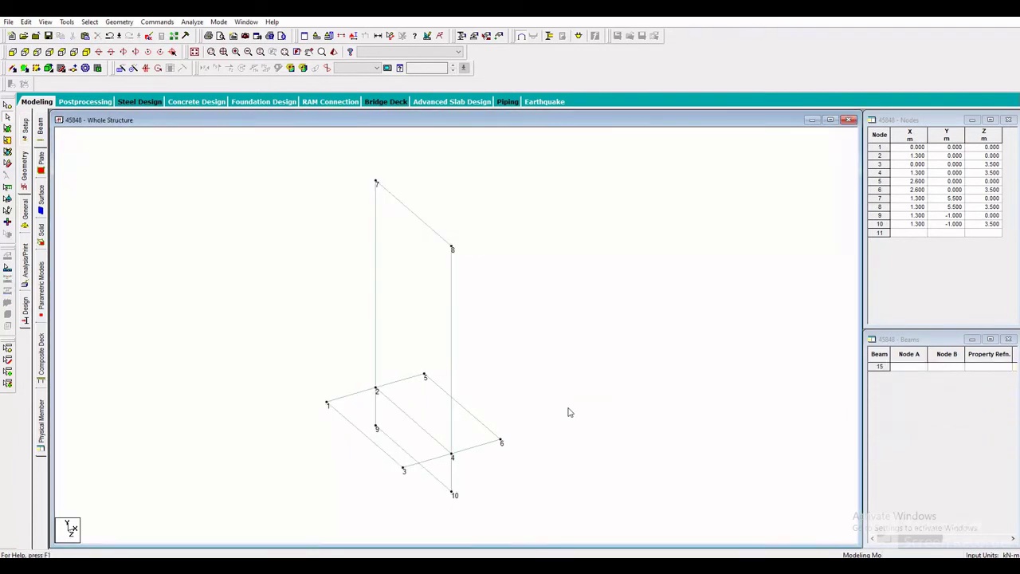
Create Support 2 and assign it to base nodes 1–6, 9 and 10.
left_click(25, 209)
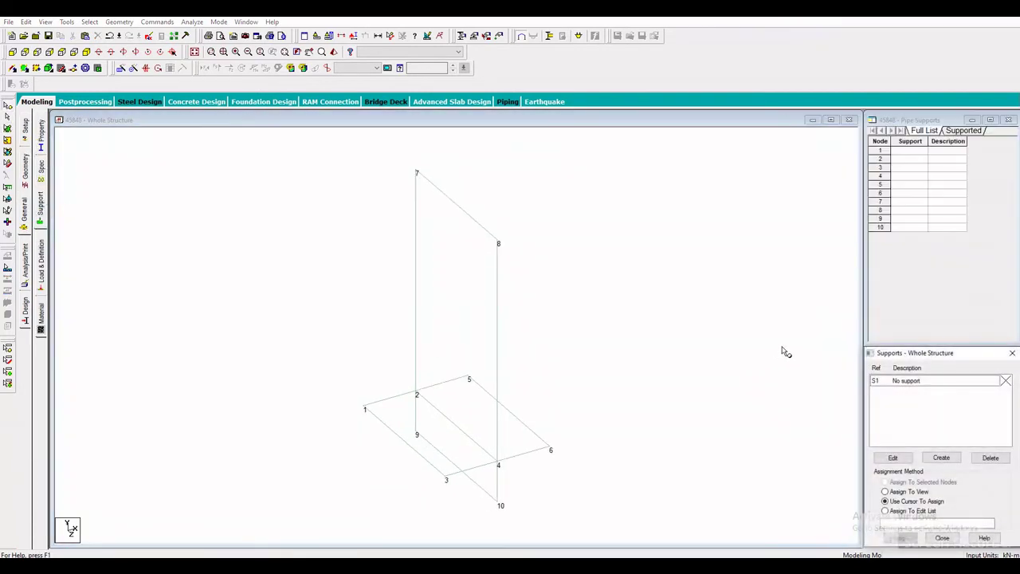
left_click(928, 456)
left_click(868, 549)
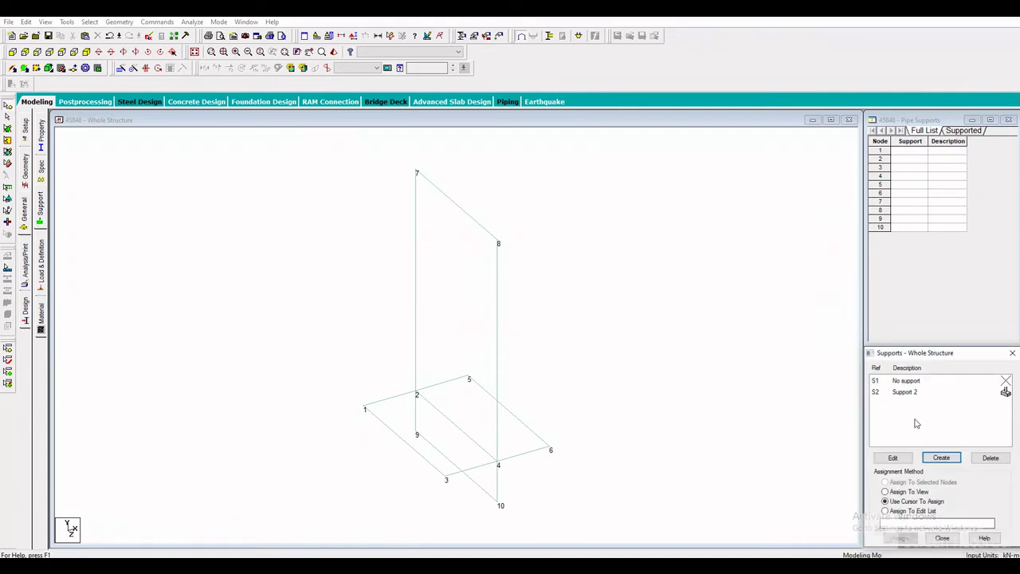
left_click(905, 392)
left_click_drag(569, 357, 263, 504)
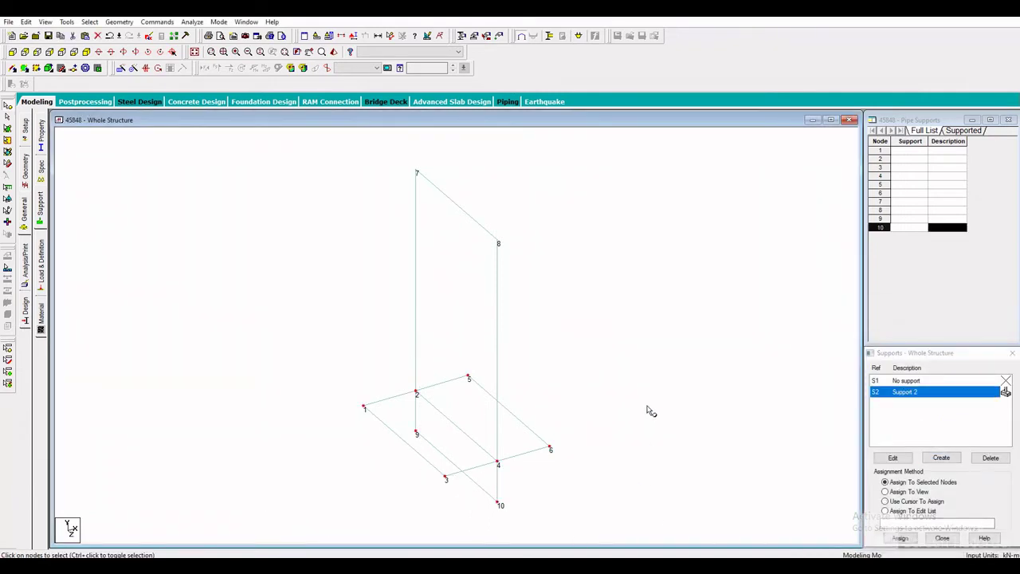
left_click(899, 538)
left_click(950, 476)
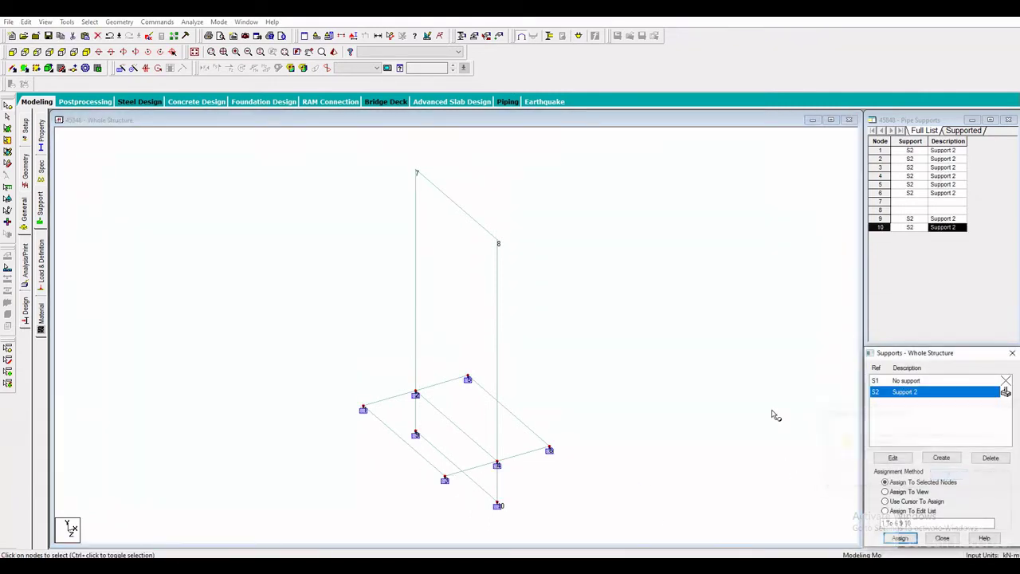
left_click(43, 147)
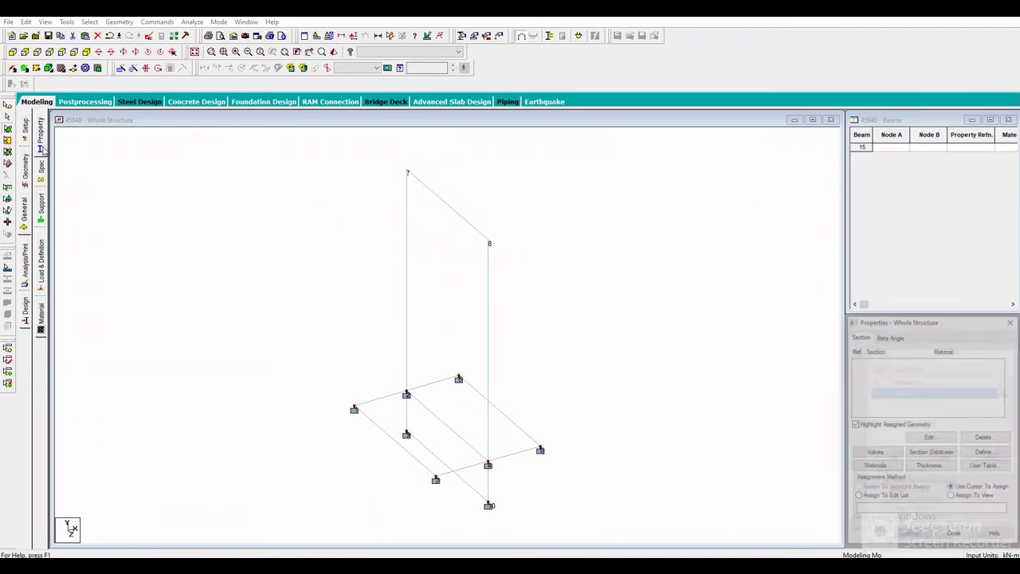
Define tapering concrete thickness R1 by node and assign it to the wall stem plate.
left_click(929, 467)
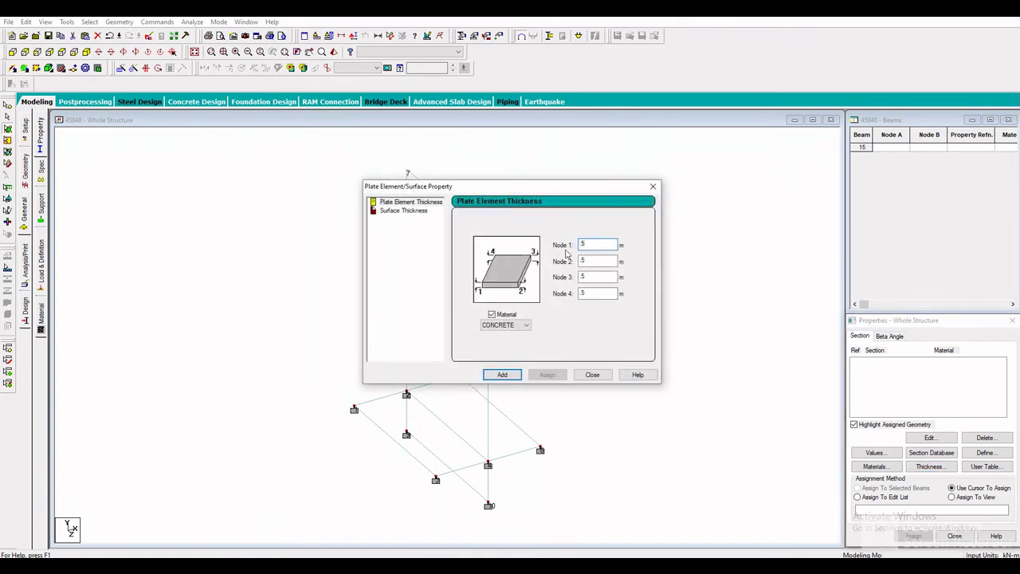
key("Tab")
key("Tab")
key("Tab")
left_click(491, 376)
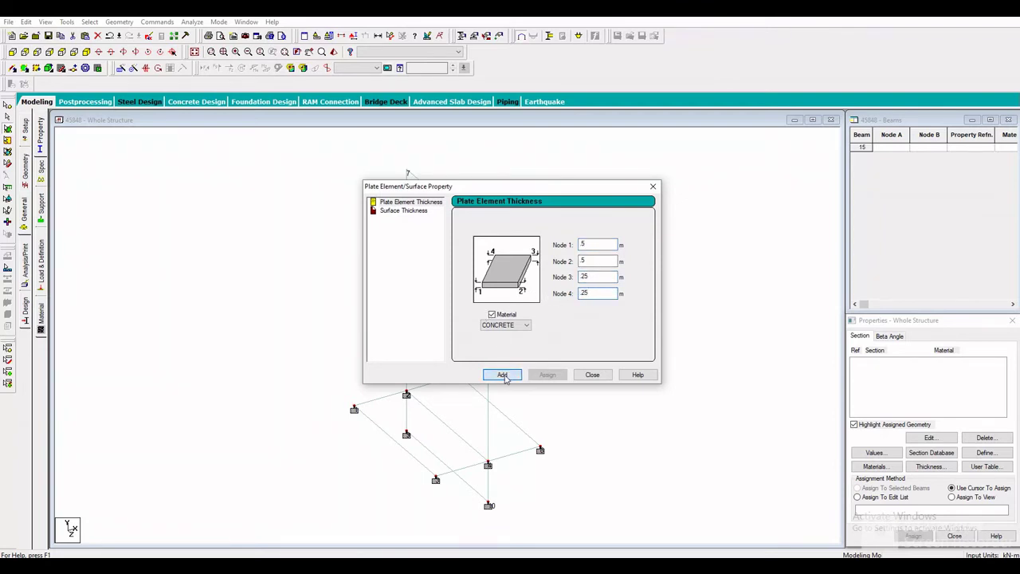
left_click(592, 374)
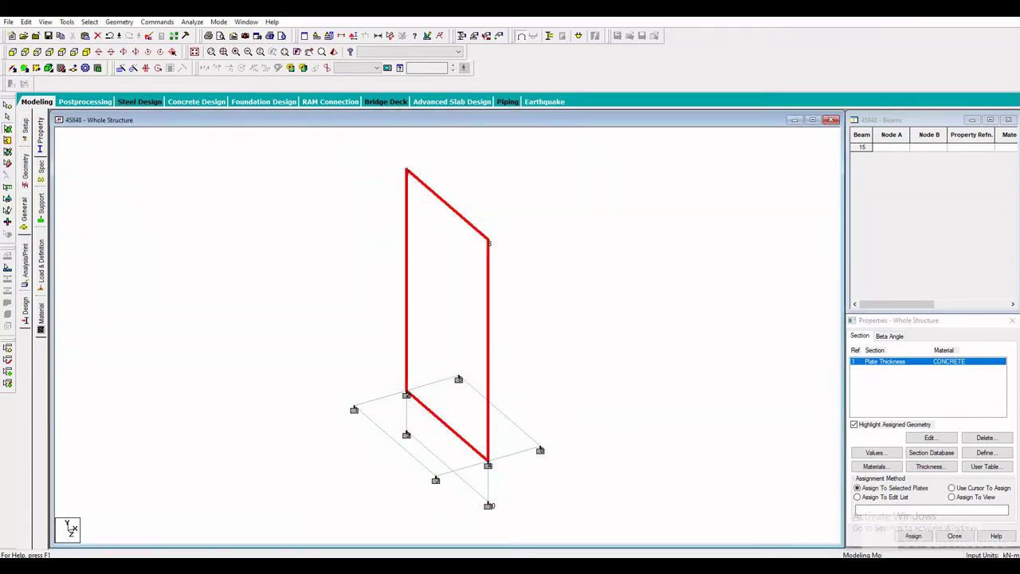
left_click(915, 536)
left_click(947, 460)
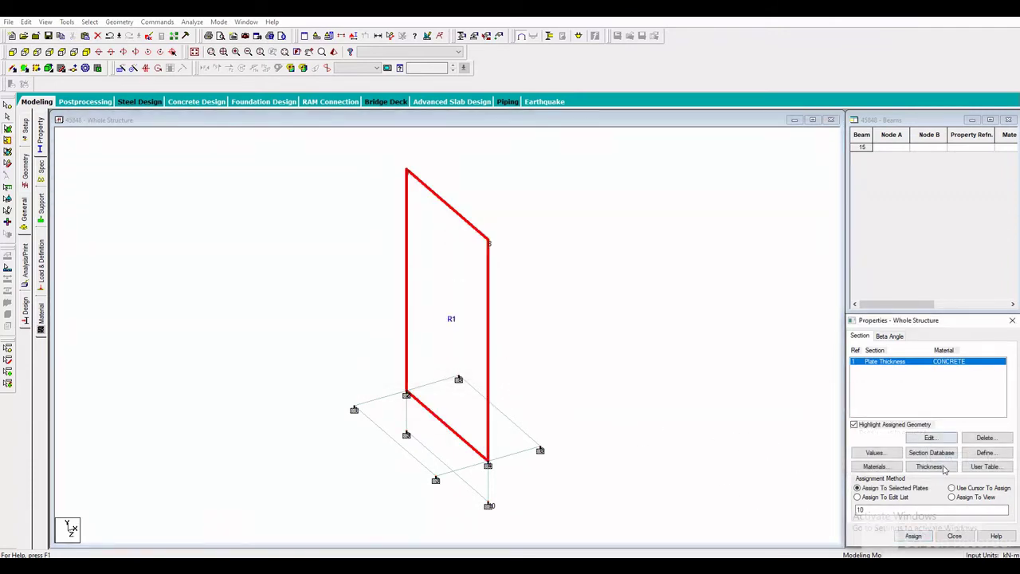
Define uniform concrete thickness R2, assign it to the three base plates, and check the 3D rendering.
left_click(930, 467)
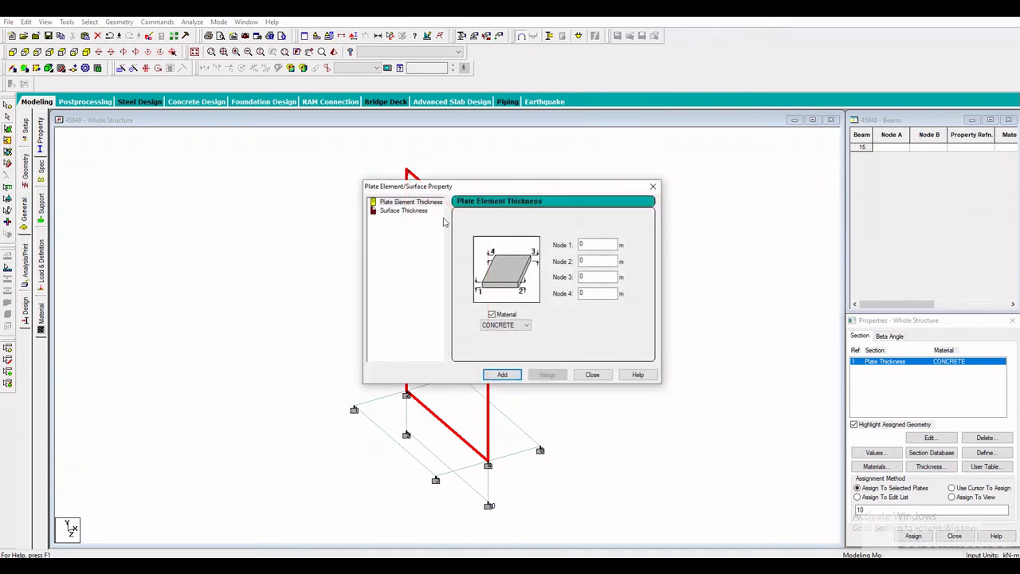
type("5")
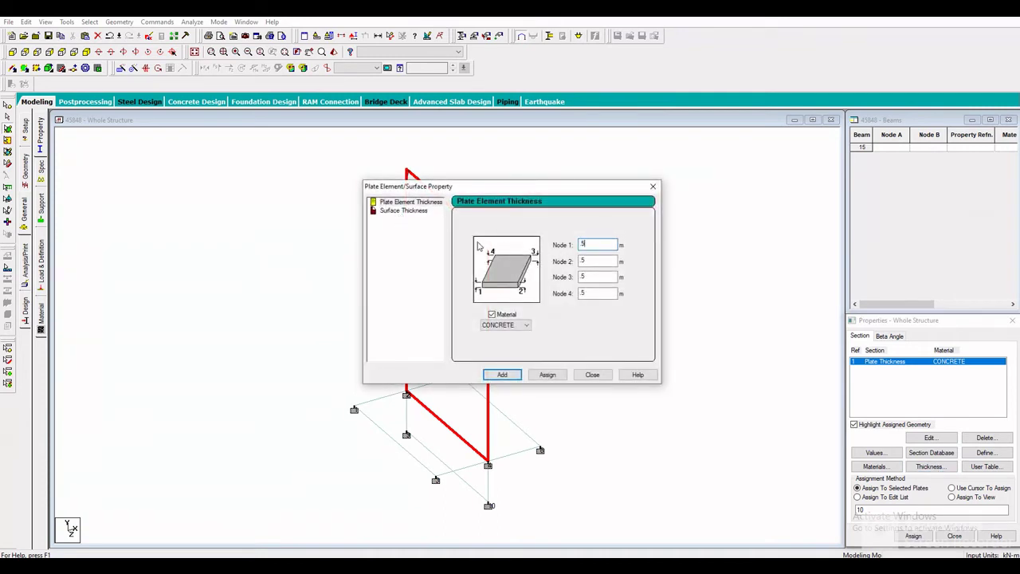
left_click(505, 375)
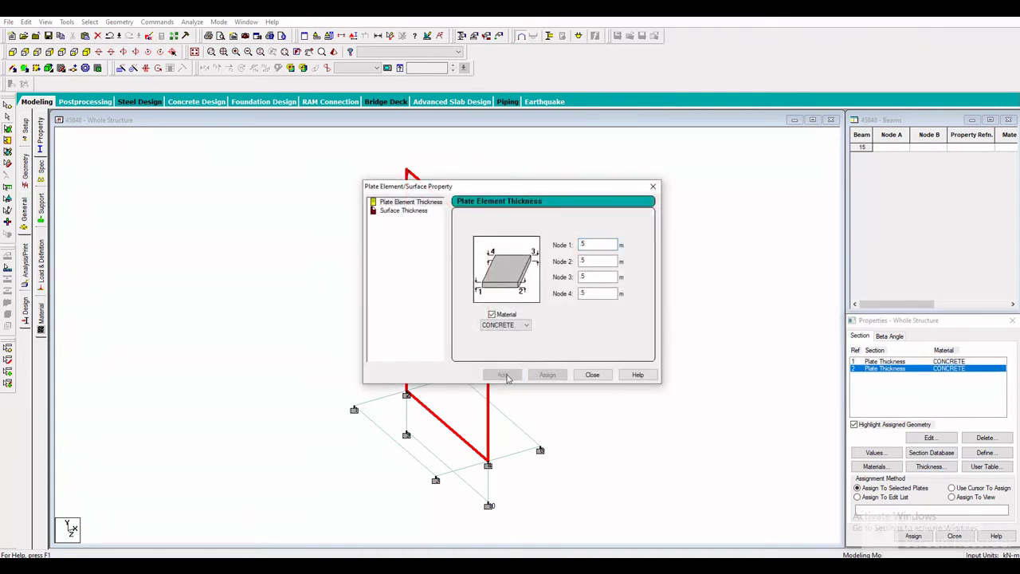
left_click(602, 377)
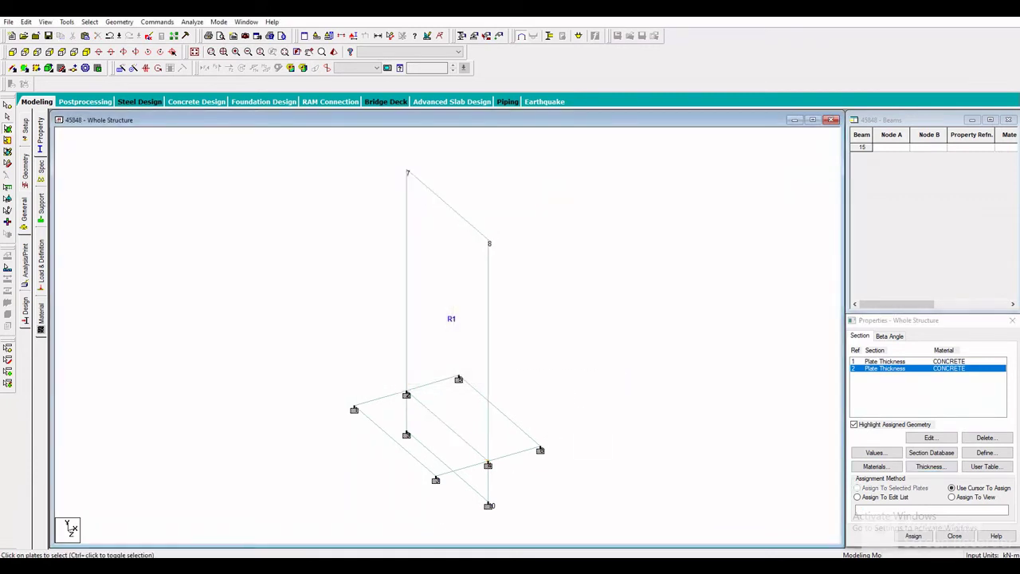
left_click(913, 536)
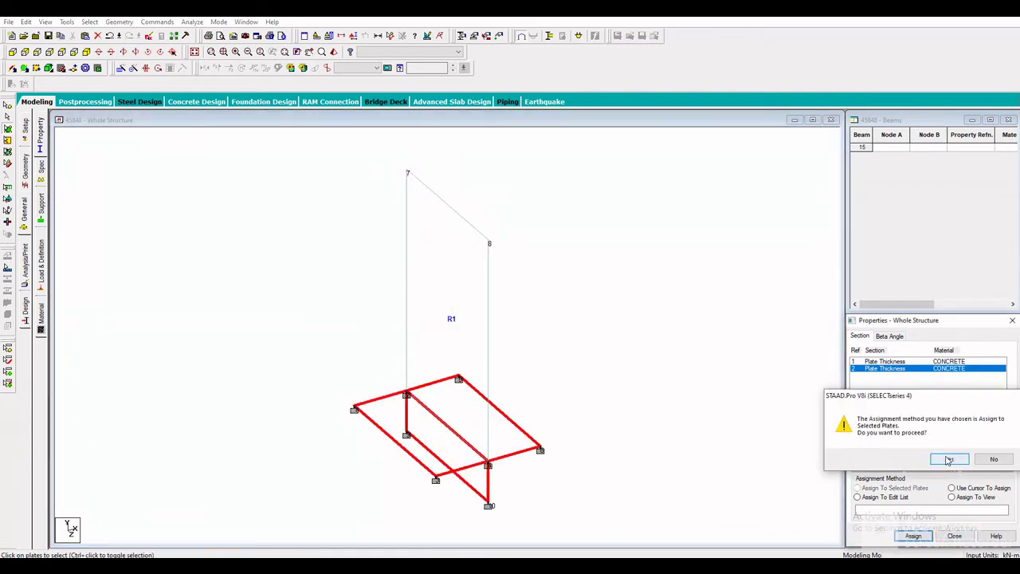
left_click(937, 458)
left_click(339, 36)
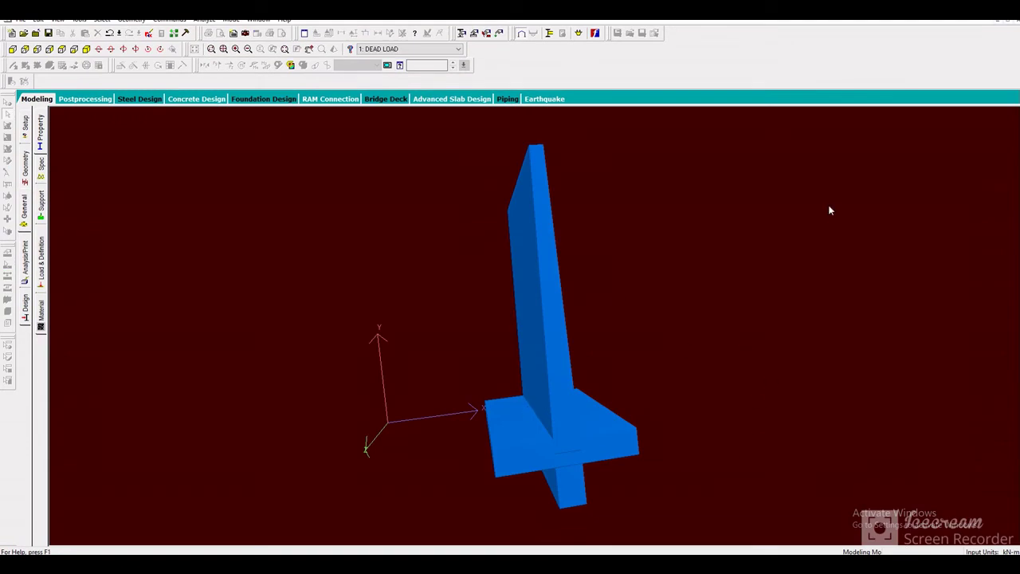
left_click_drag(614, 380, 824, 362)
key("ctrl+F4")
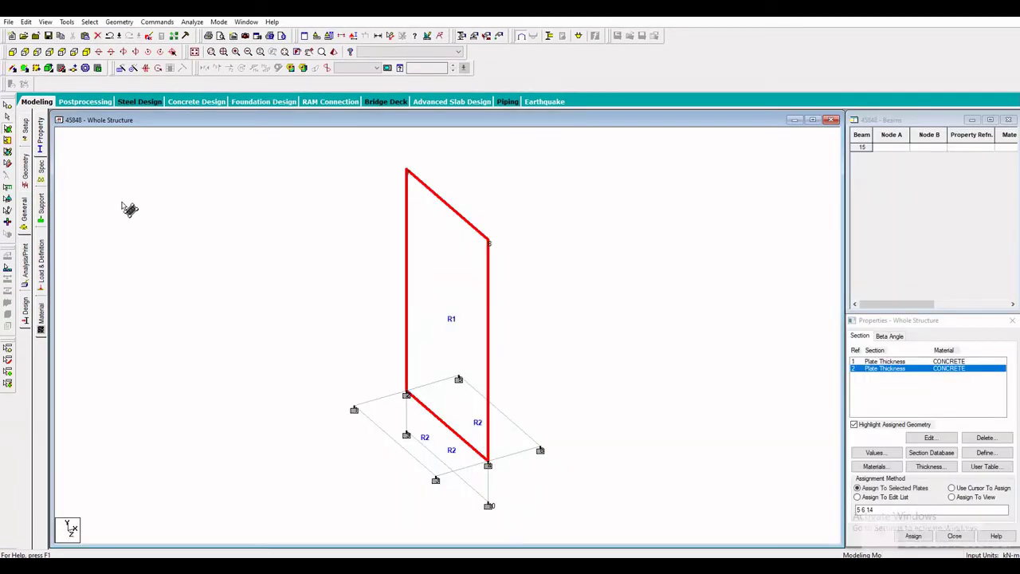
Create Dead load case 1 and Live load case 2.
left_click(42, 271)
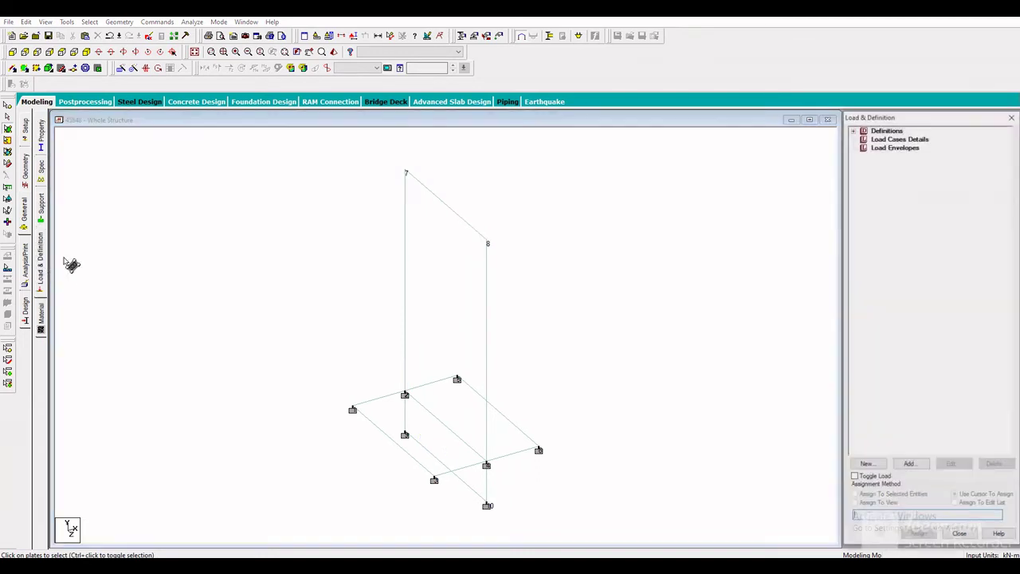
left_click(893, 138)
left_click(908, 464)
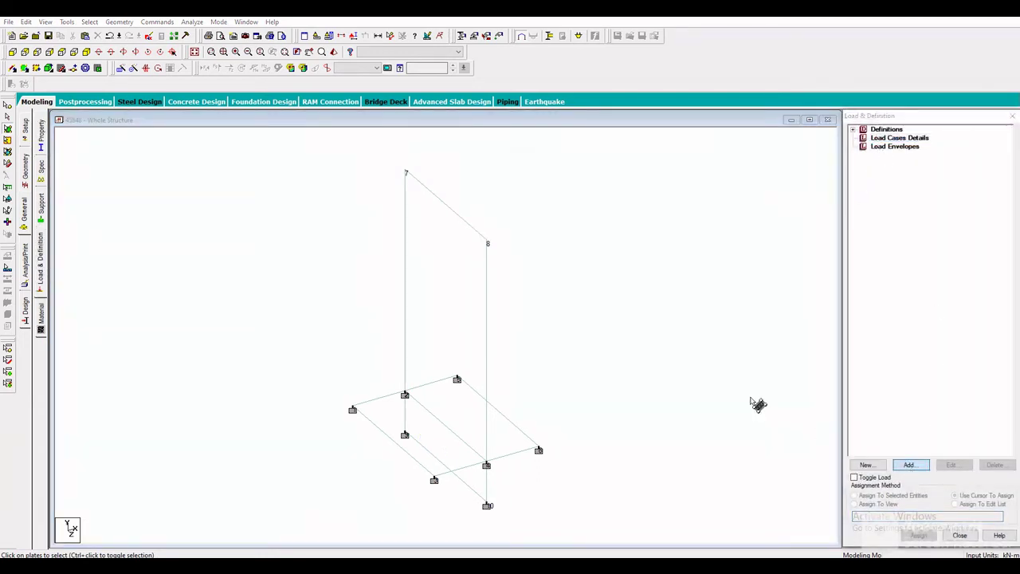
left_click(565, 225)
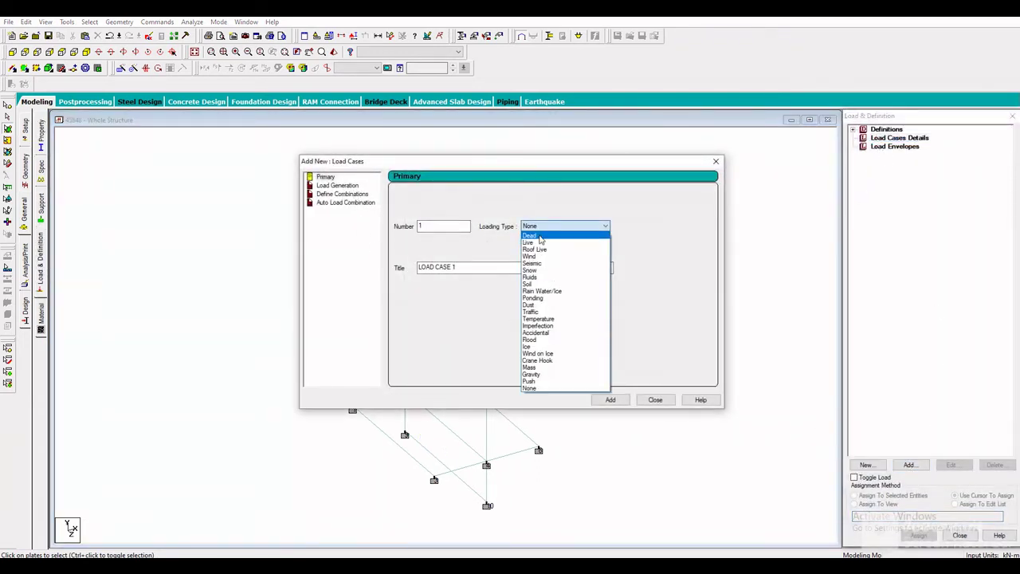
left_click(549, 239)
left_click(610, 399)
left_click(565, 225)
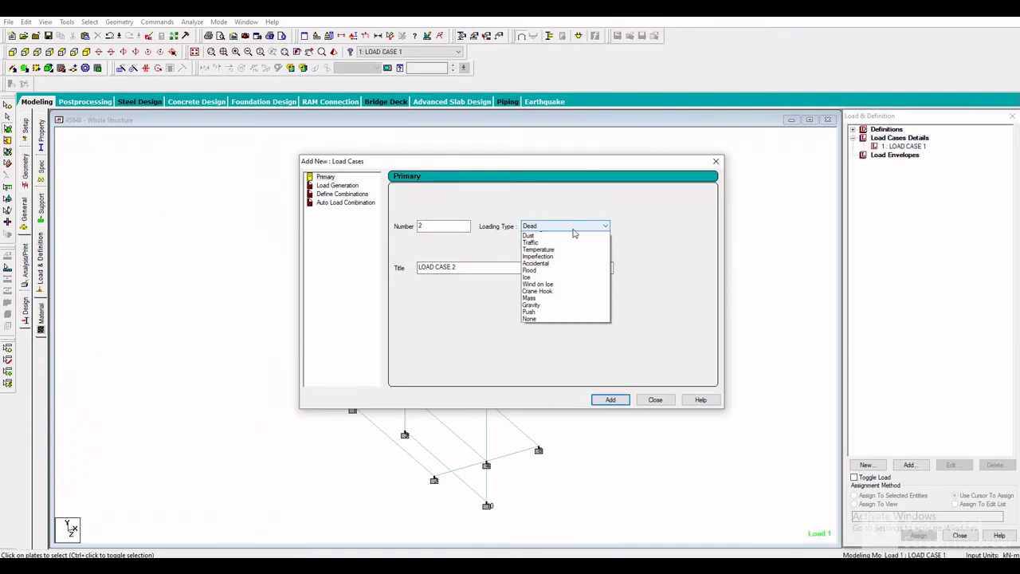
left_click(550, 245)
left_click(610, 400)
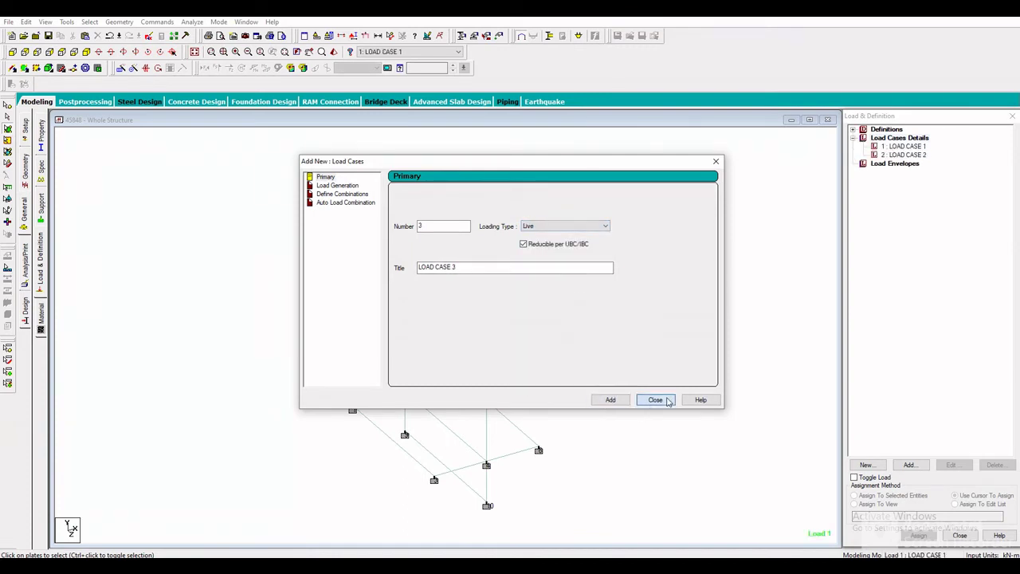
left_click(655, 399)
Add self-weight in Y with factor -1 to load case 1 and assign it to the whole structure.
left_click(904, 148)
left_click(909, 465)
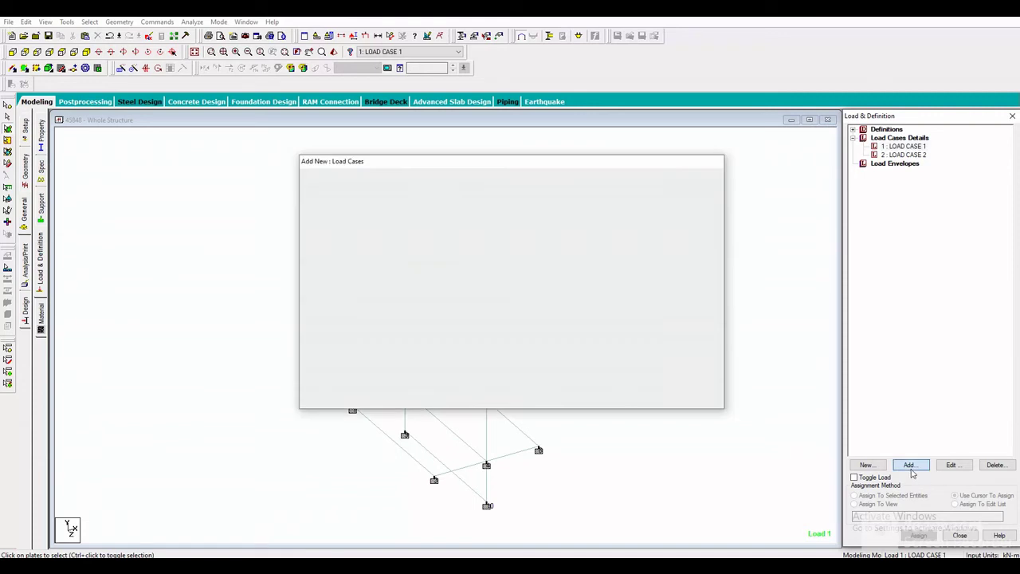
left_click(656, 447)
left_click(701, 446)
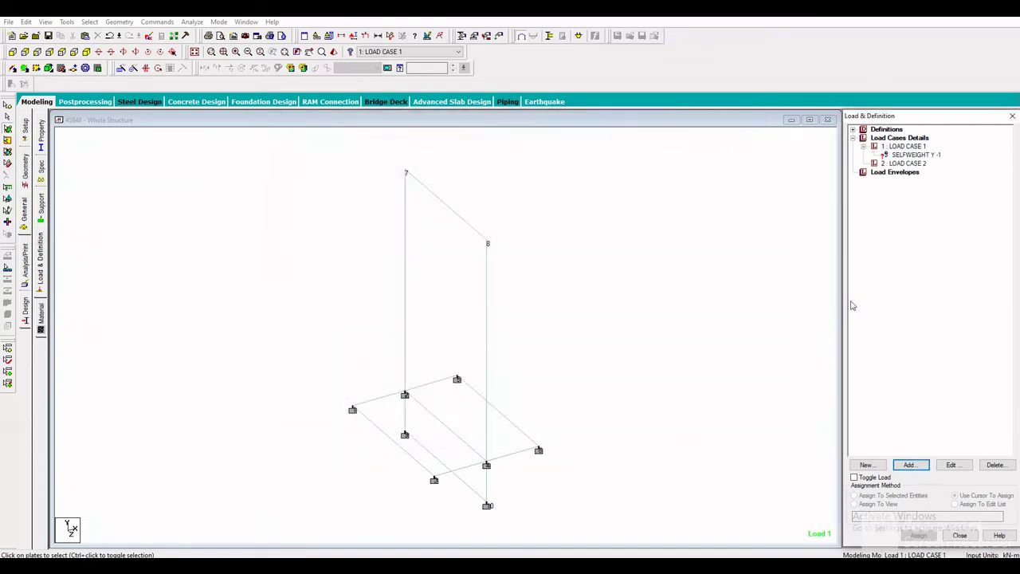
left_click(916, 155)
left_click(916, 535)
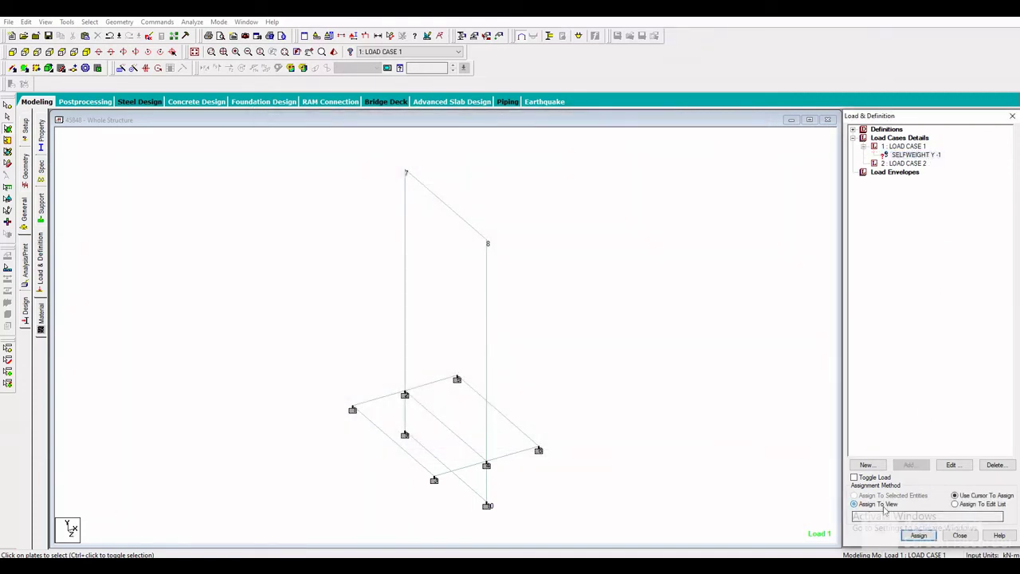
left_click(950, 359)
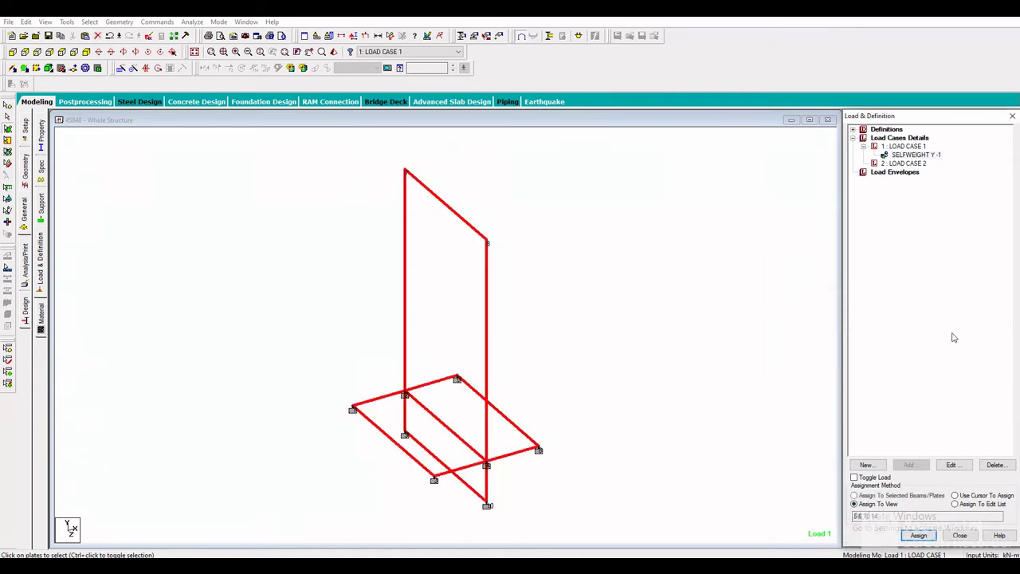
left_click(904, 163)
Add a full-plate pressure of -25 kN/m2 in global Y to load case 2.
left_click(908, 465)
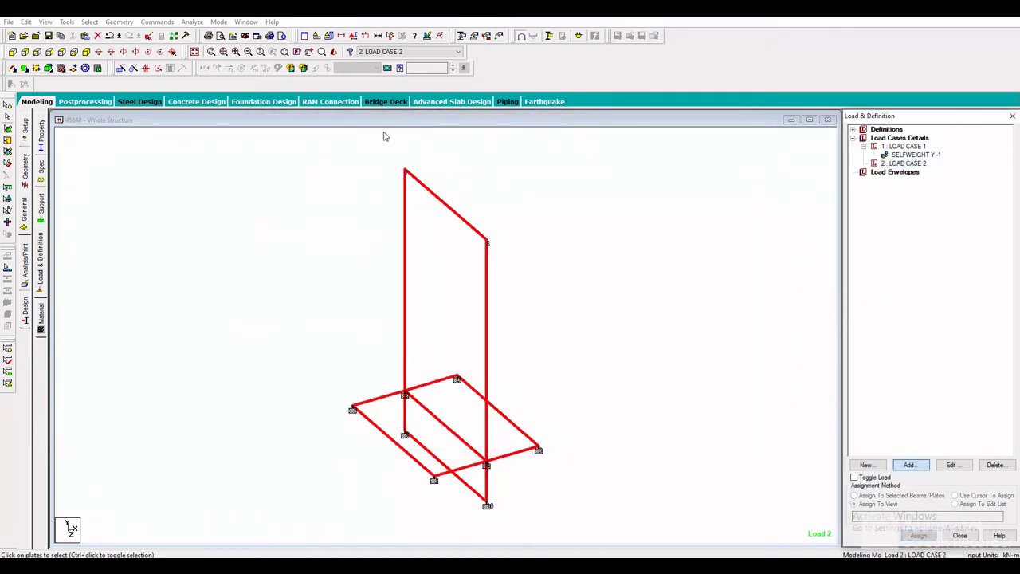
left_click(287, 180)
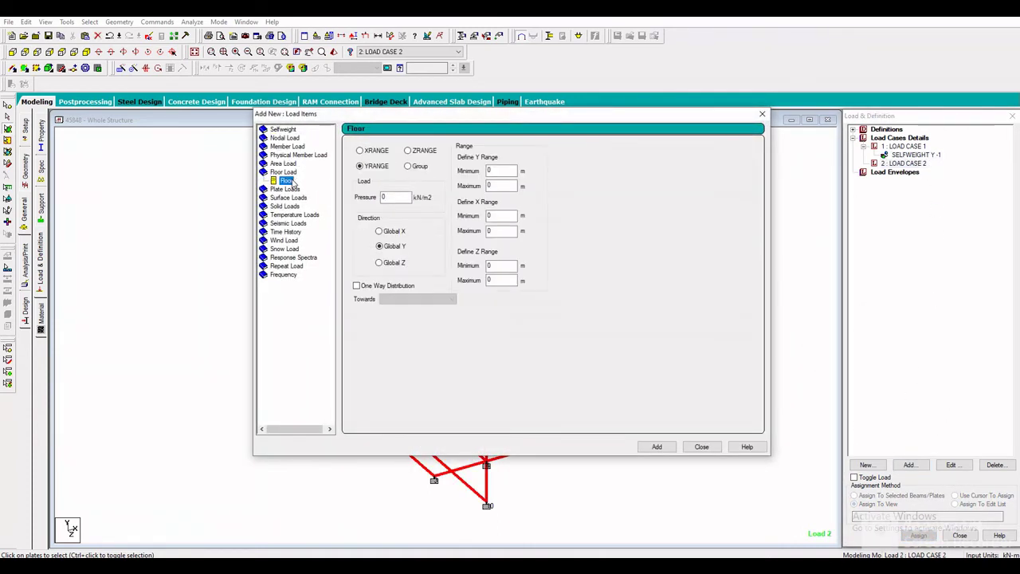
left_click(288, 188)
double_click(488, 178)
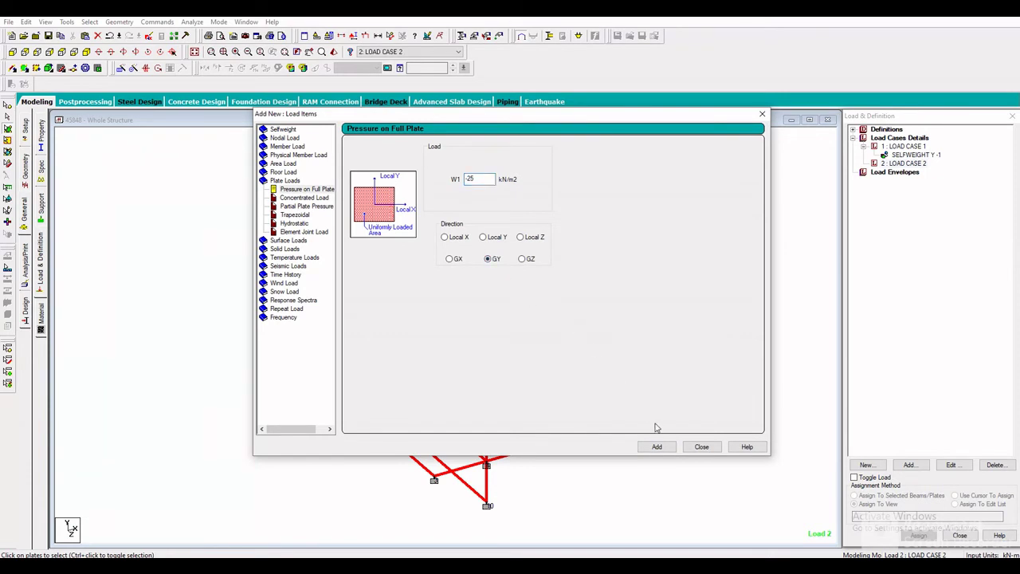
left_click(657, 446)
left_click(701, 446)
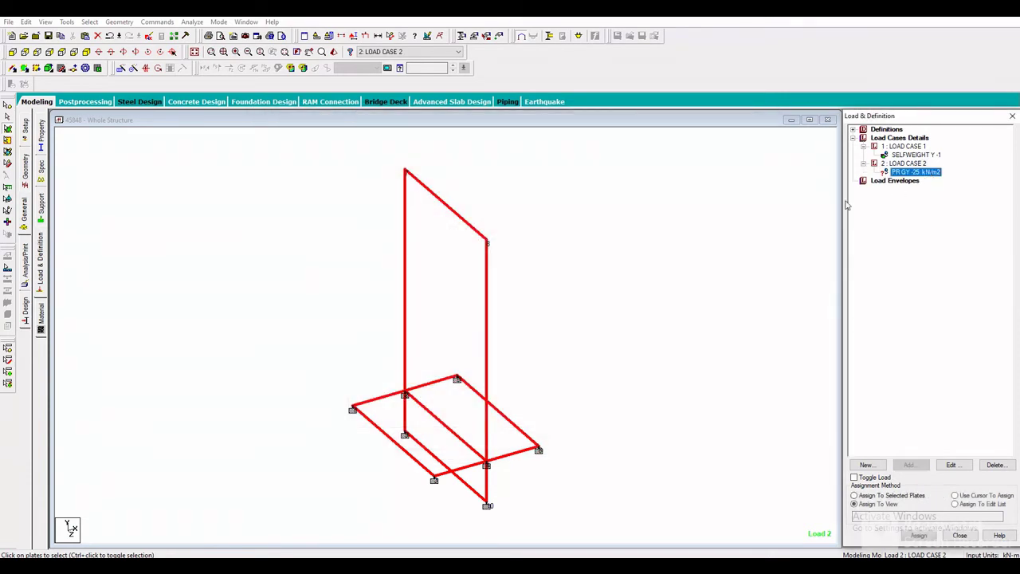
Assign the GY -25 kN/m2 pressure to the selected base slab plate.
left_click(512, 446)
left_click(891, 495)
left_click(918, 534)
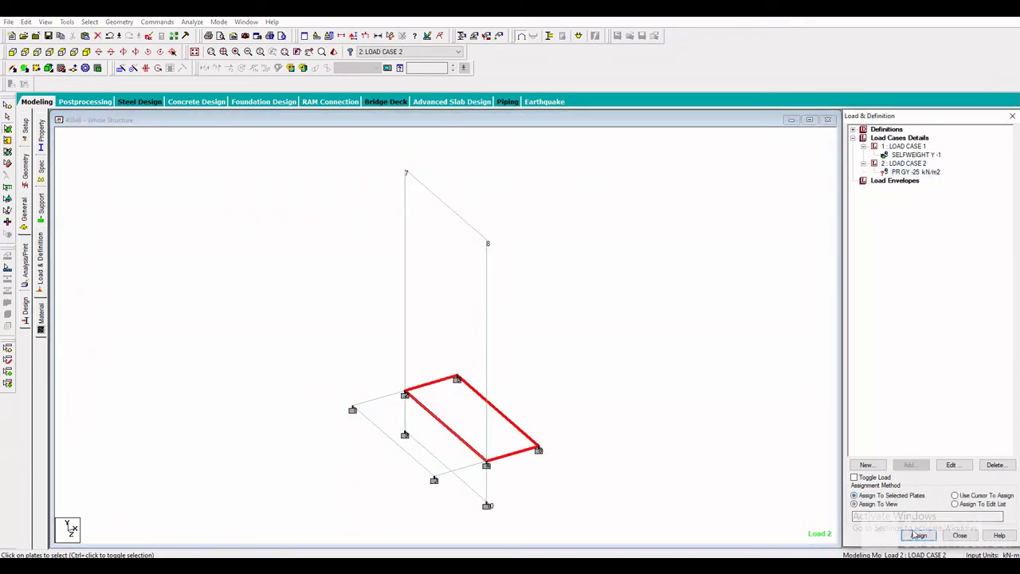
left_click(948, 364)
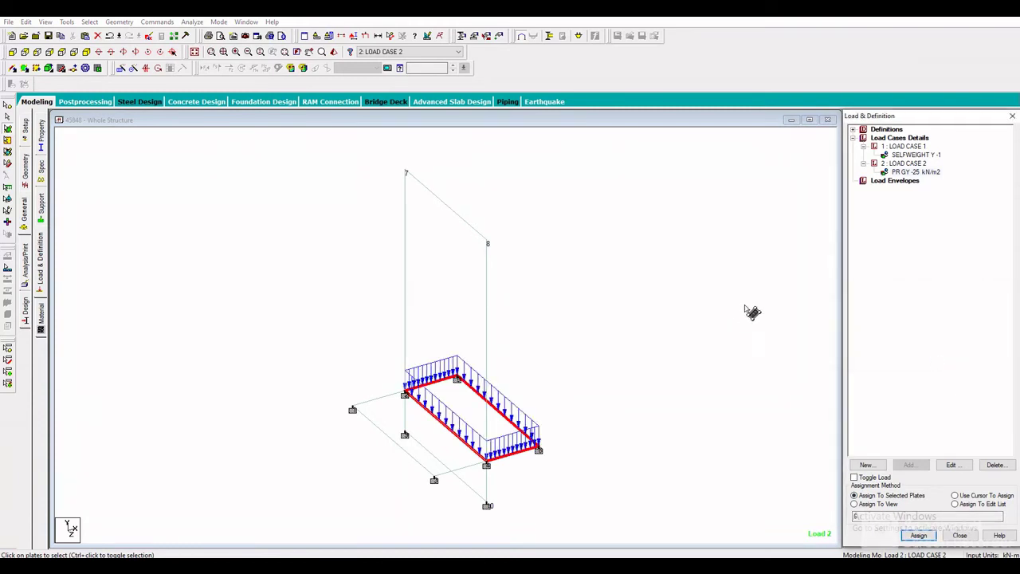
Add a full-plate pressure of -25 kN/m2 in global X to load case 2.
left_click(905, 164)
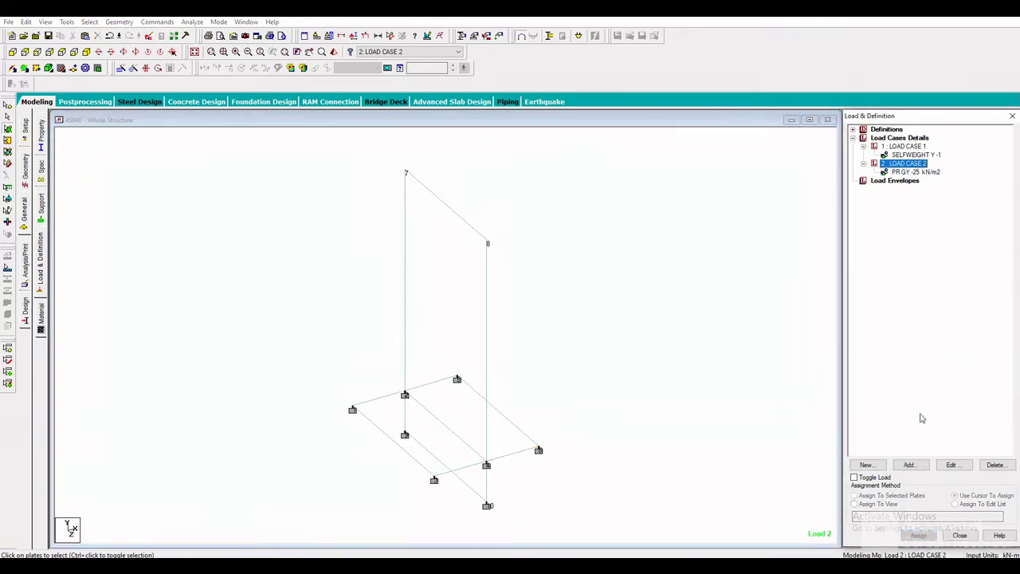
left_click(908, 466)
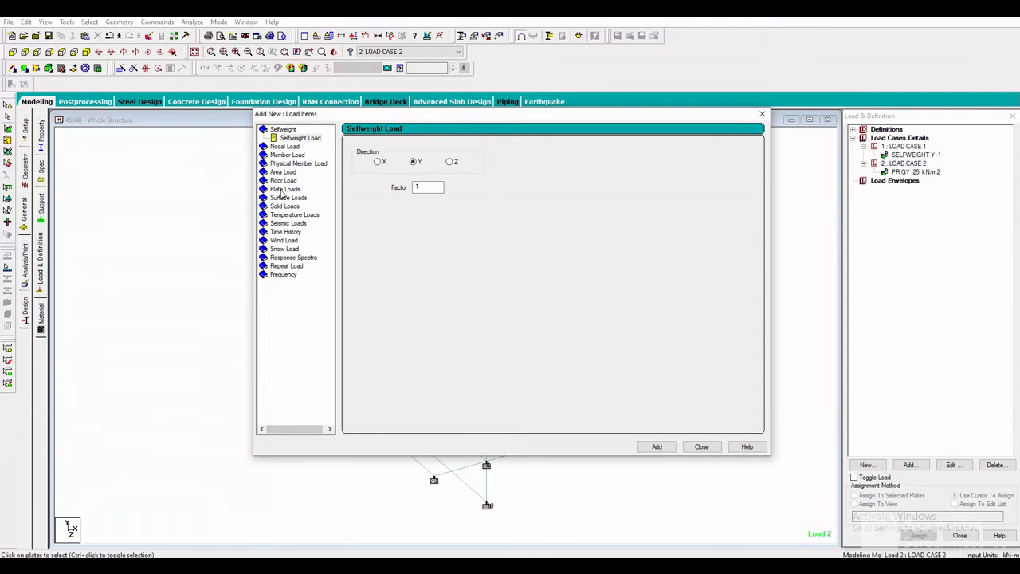
left_click(284, 190)
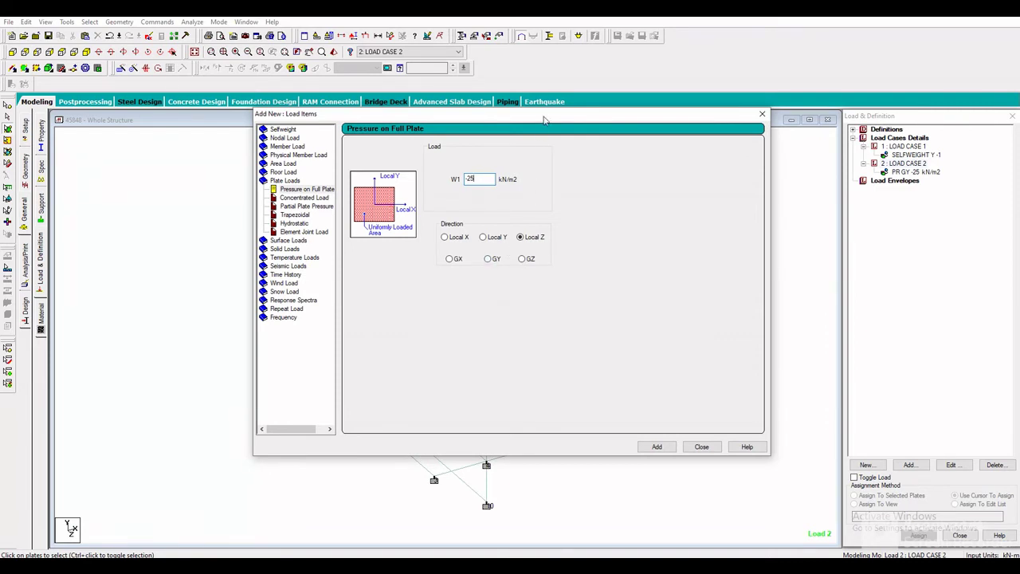
left_click_drag(544, 120, 373, 90)
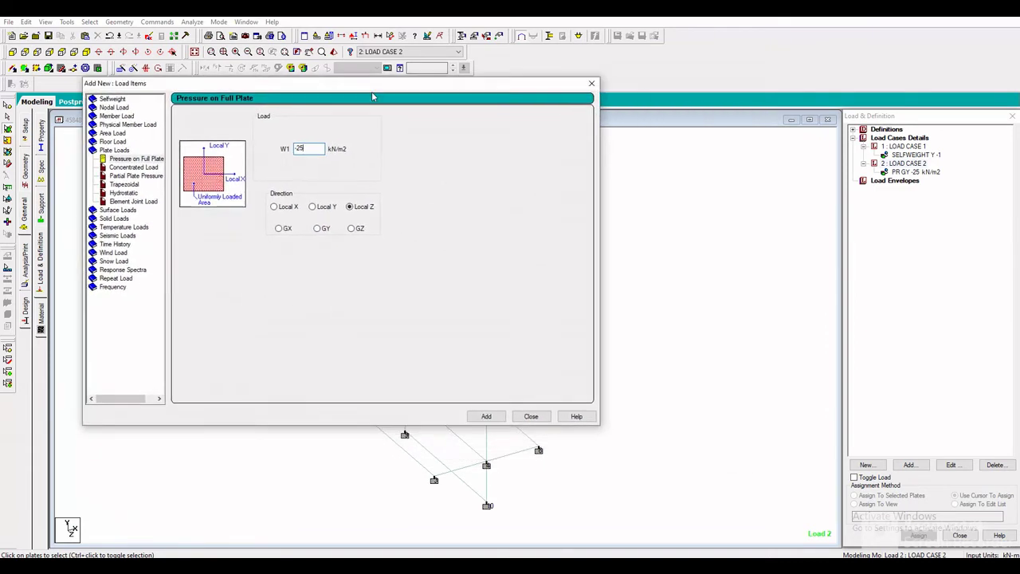
left_click(278, 230)
left_click(486, 416)
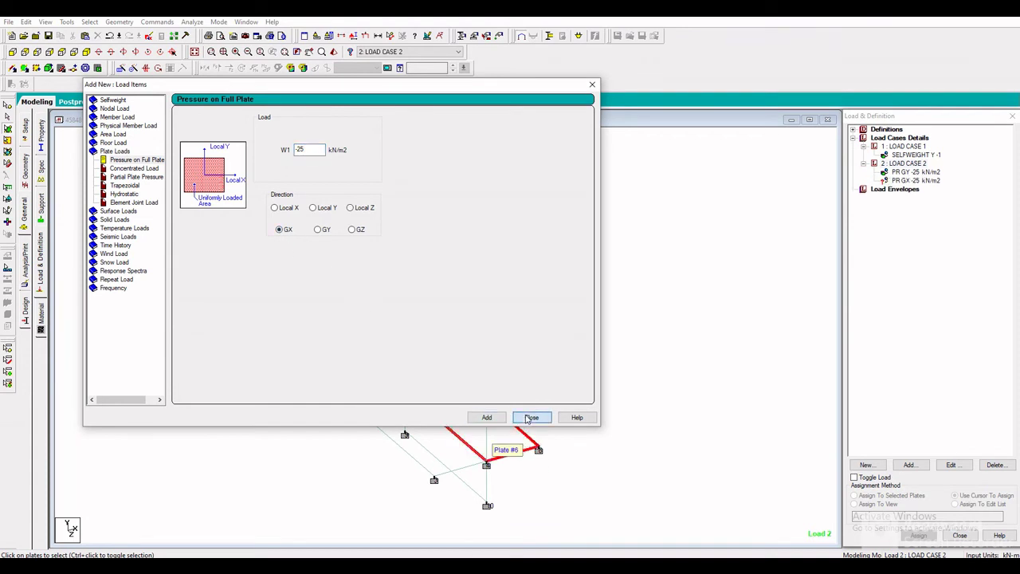
left_click(530, 417)
Assign the GX -25 kN/m2 pressure to the vertical wall stem plate.
left_click(462, 328)
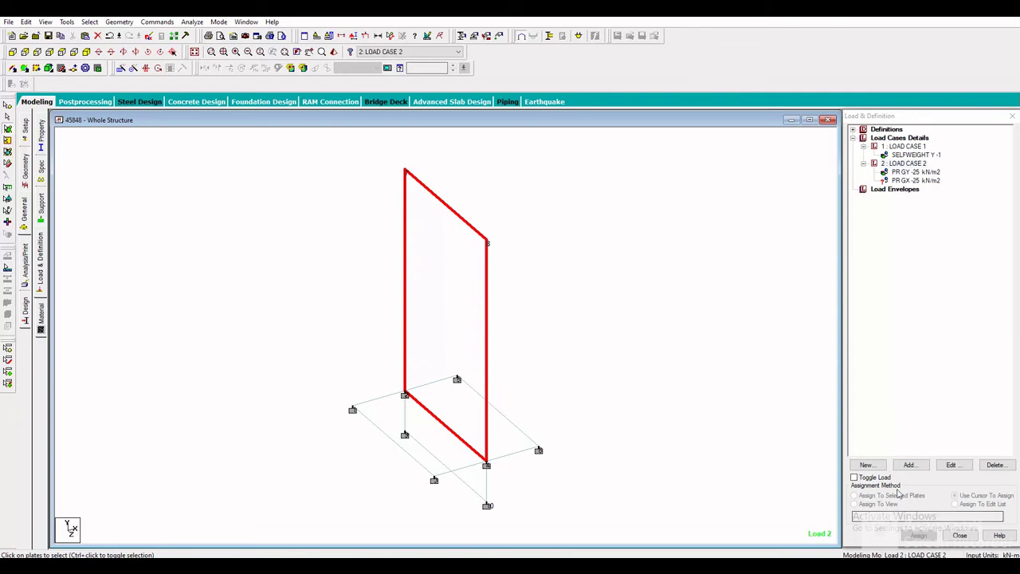
left_click(930, 182)
left_click(891, 496)
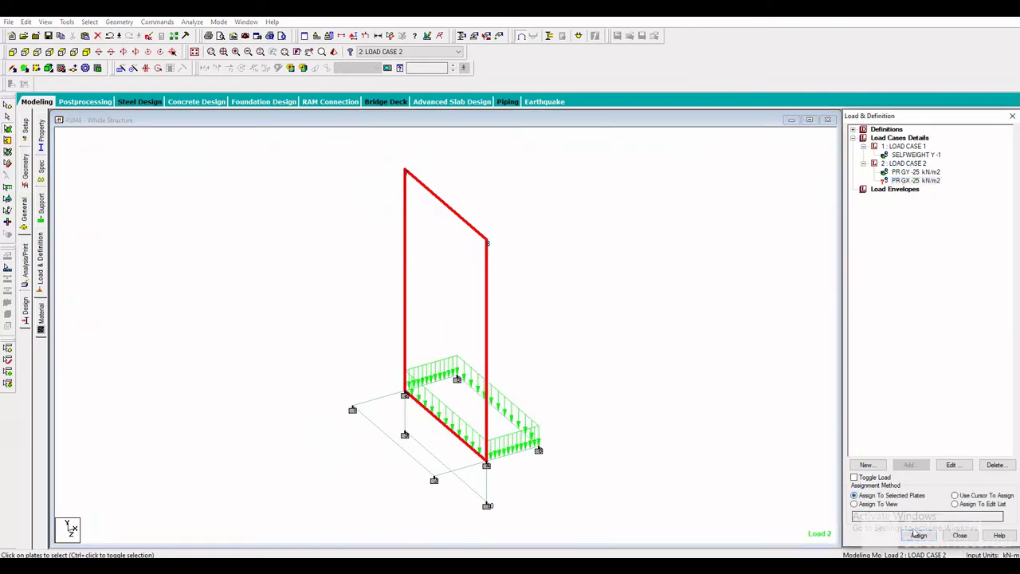
left_click(918, 535)
left_click(948, 355)
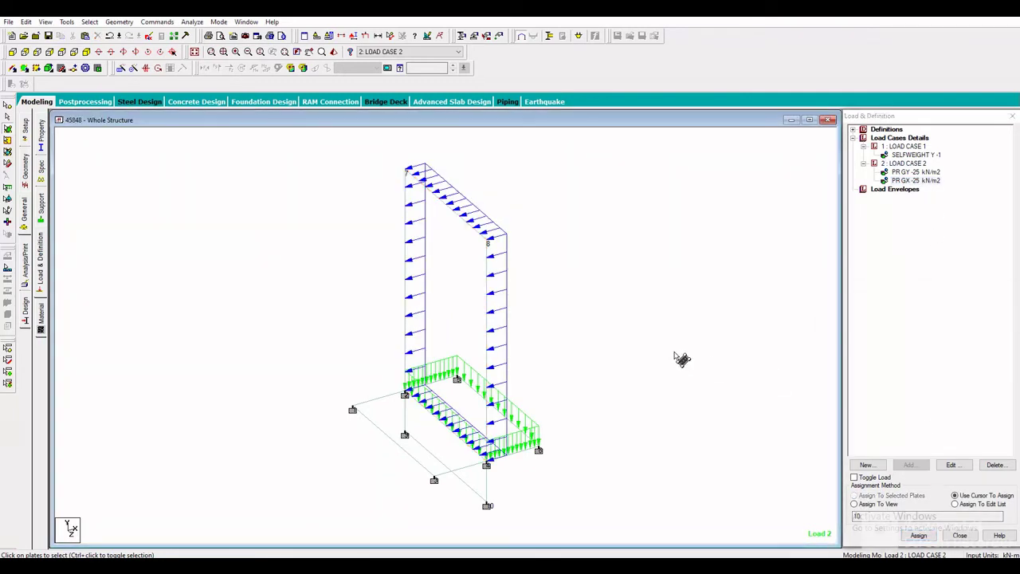
left_click(916, 163)
Add a trapezoidal plate load varying along X from -20 to 0 kN/m2.
left_click(910, 465)
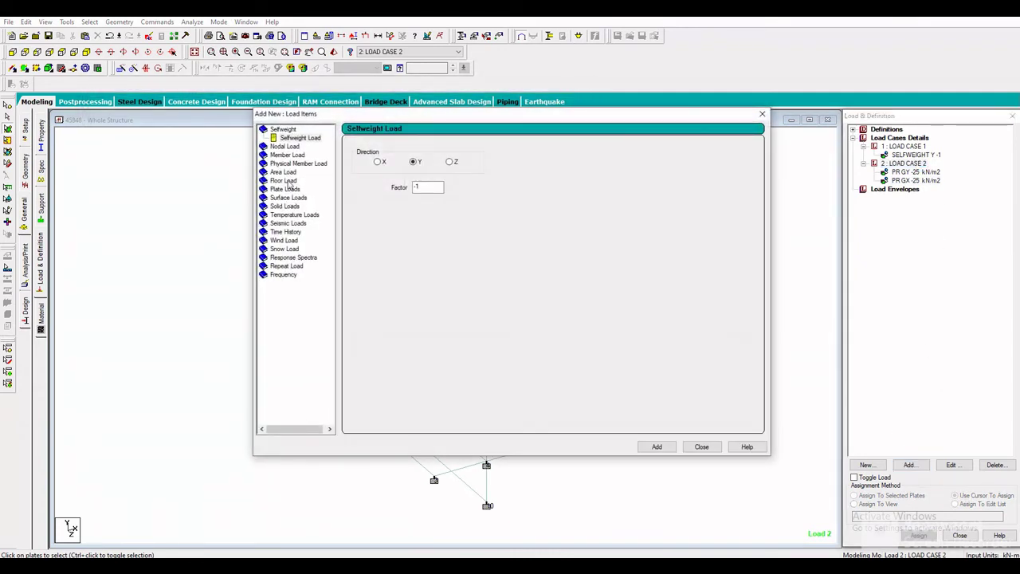
left_click(284, 190)
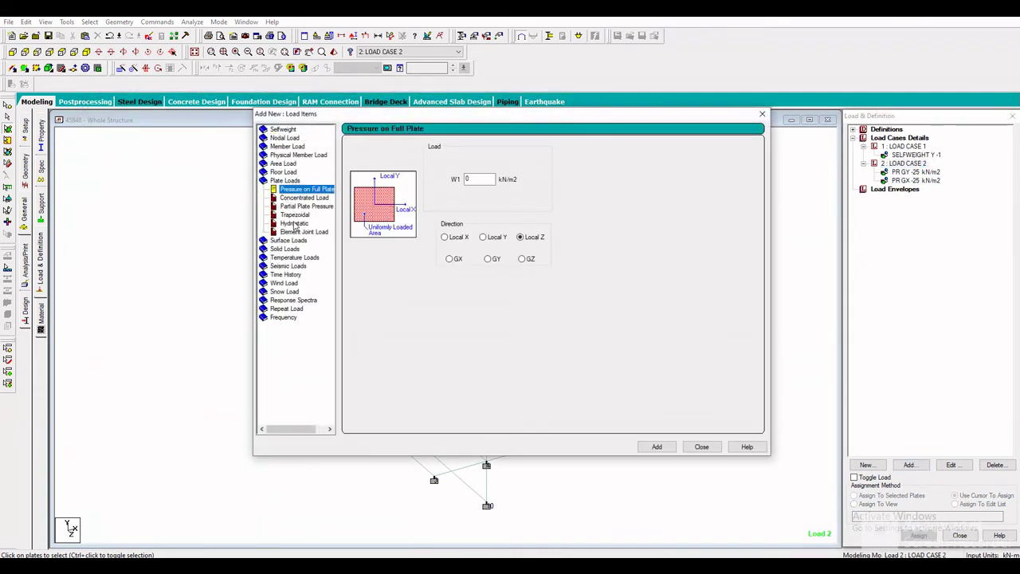
left_click(294, 224)
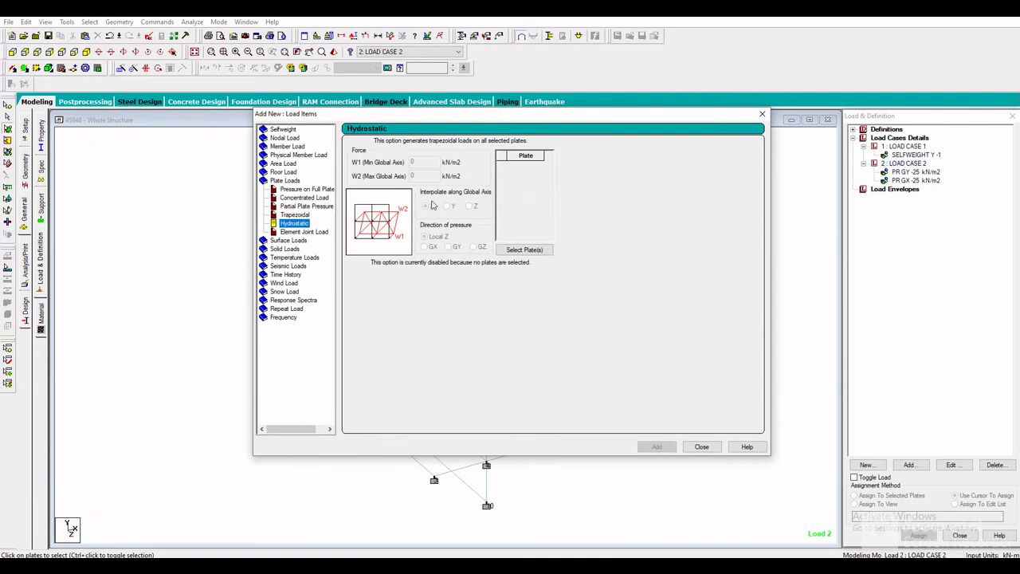
left_click(294, 214)
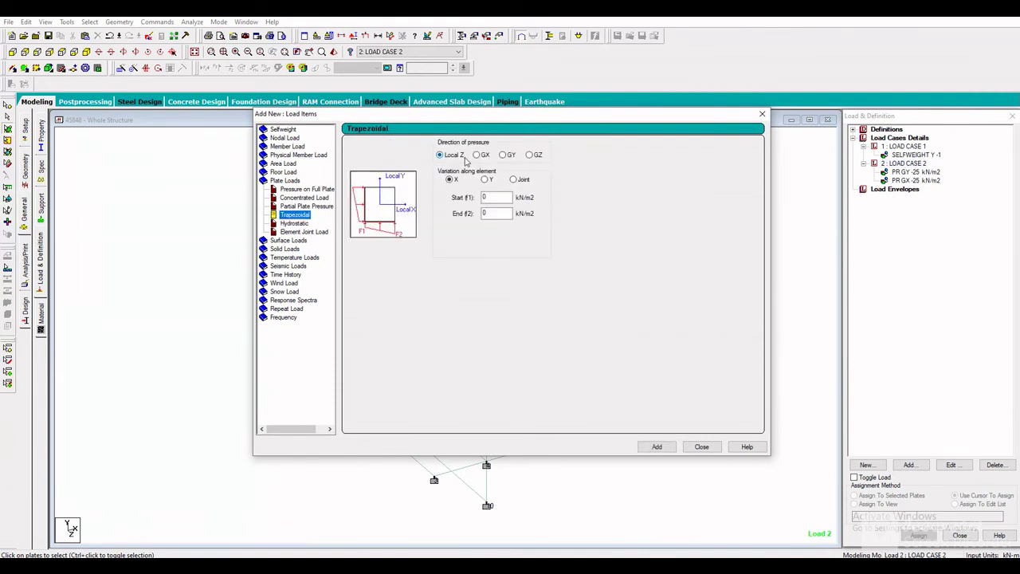
double_click(491, 196)
type("-20")
left_click(656, 446)
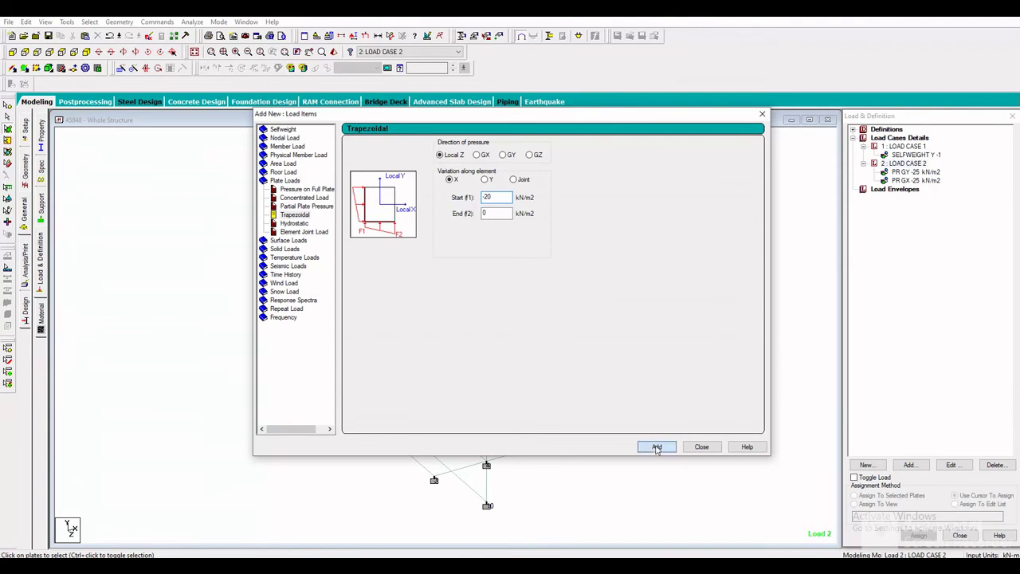
left_click(701, 446)
Assign the trapezoidal -20 kN/m2 load to wall plate 10.
left_click(486, 333)
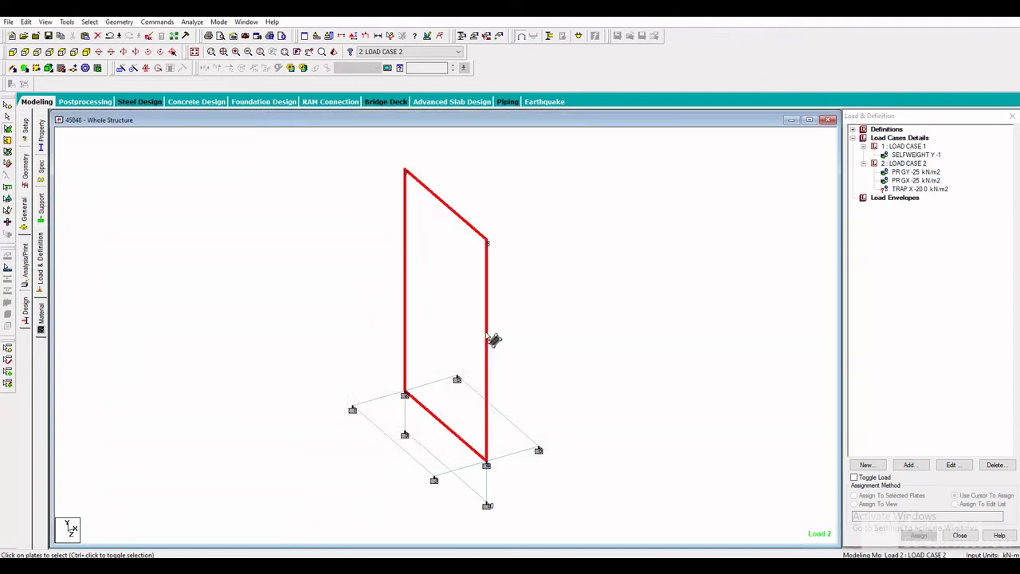
left_click(936, 192)
left_click(904, 495)
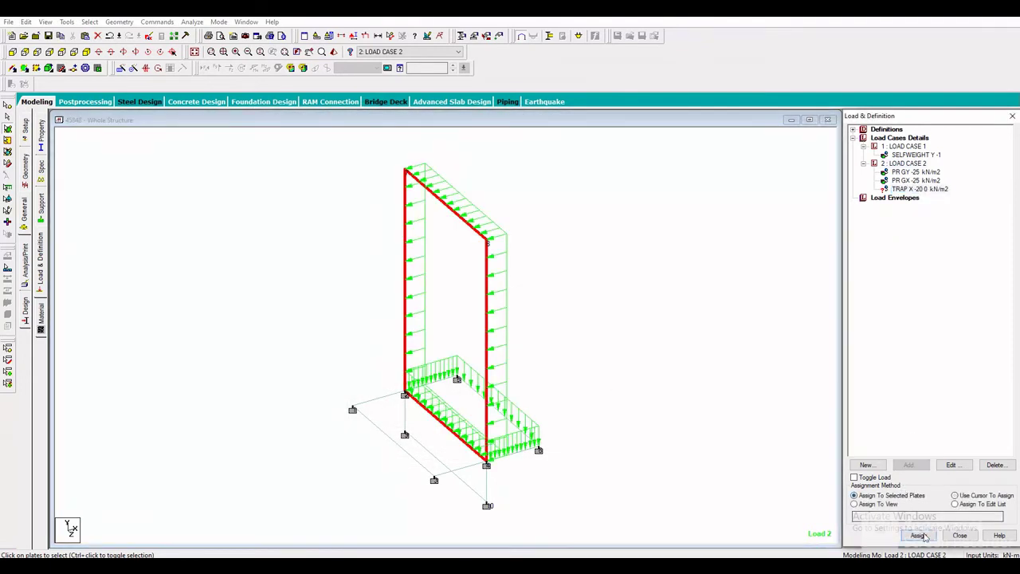
left_click(918, 535)
left_click(953, 362)
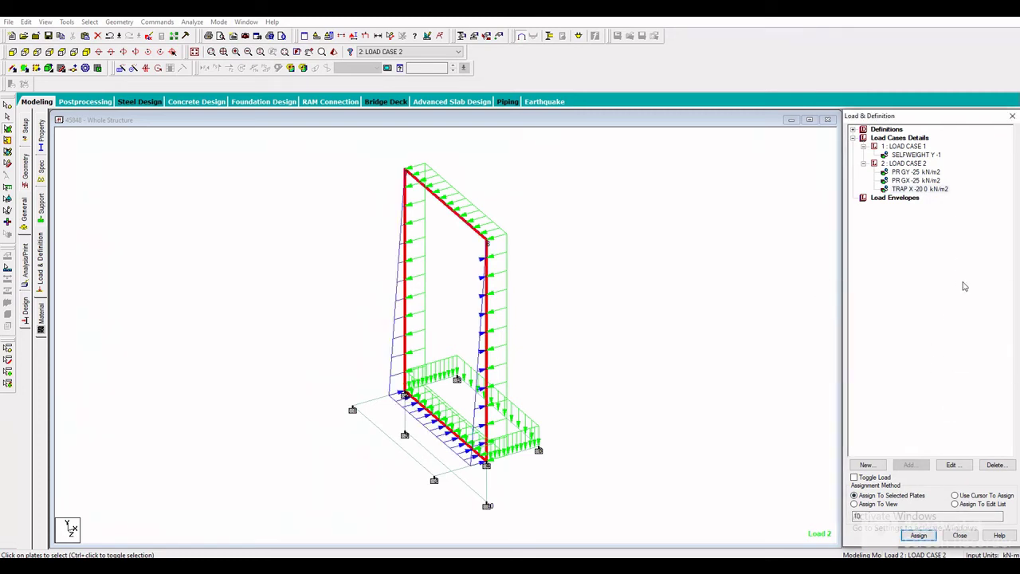
left_click(943, 193)
Reapply the revised trapezoidal load values and close its edit form.
left_click(949, 464)
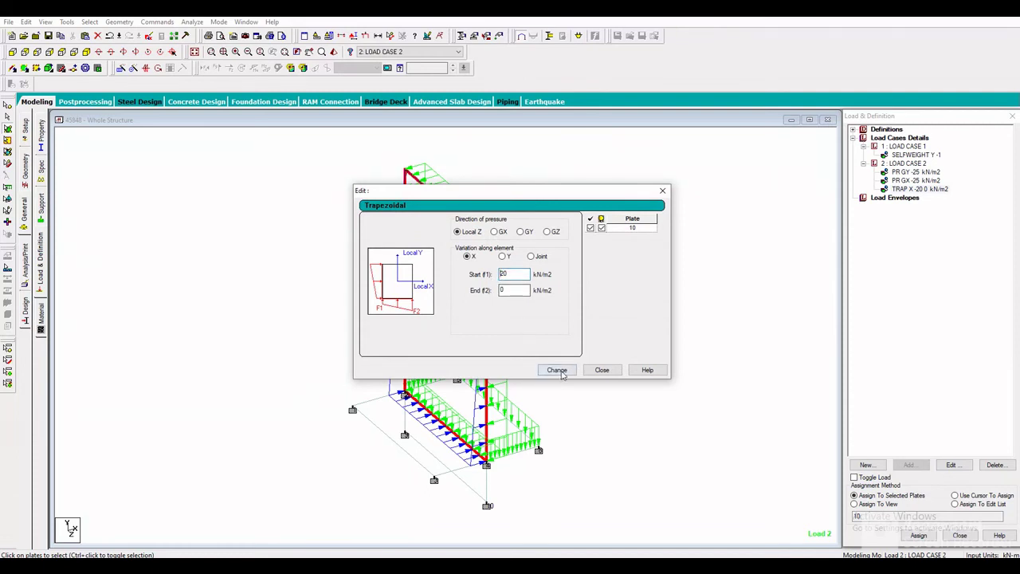
left_click(556, 370)
left_click(602, 370)
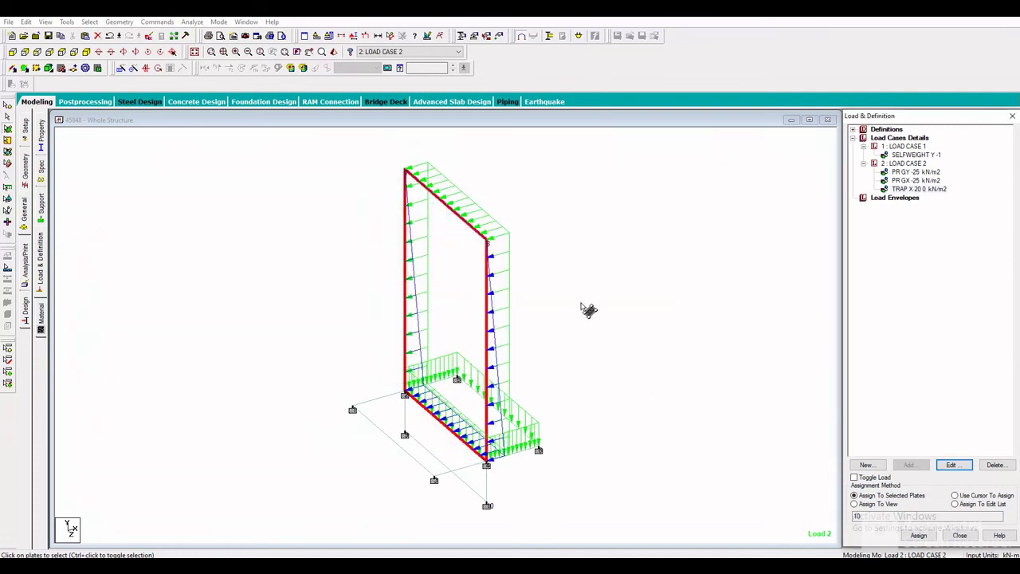
Set the pressure load display scale to 0.01 so the plate loads show.
right_click(581, 303)
left_click(621, 419)
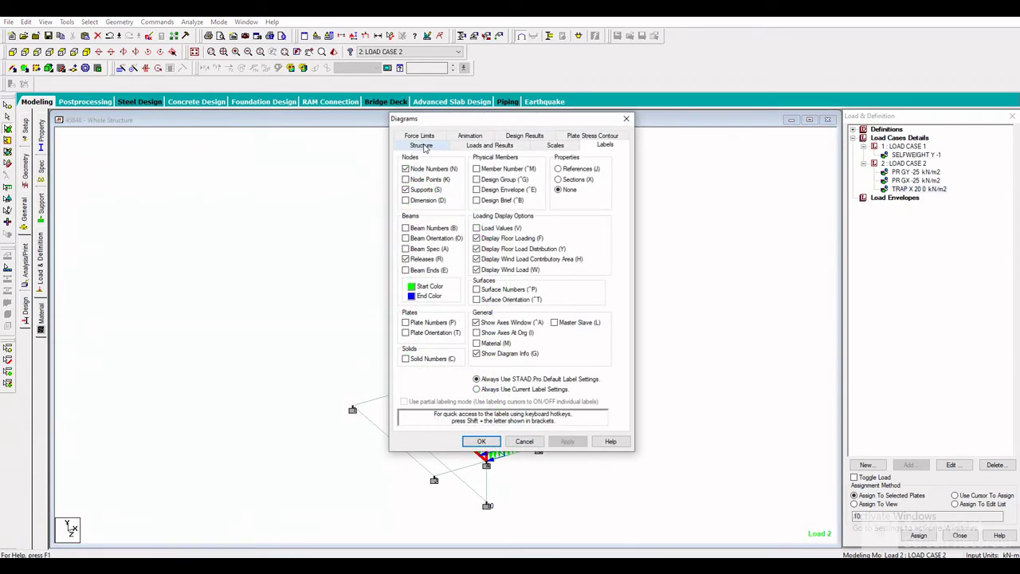
left_click(551, 147)
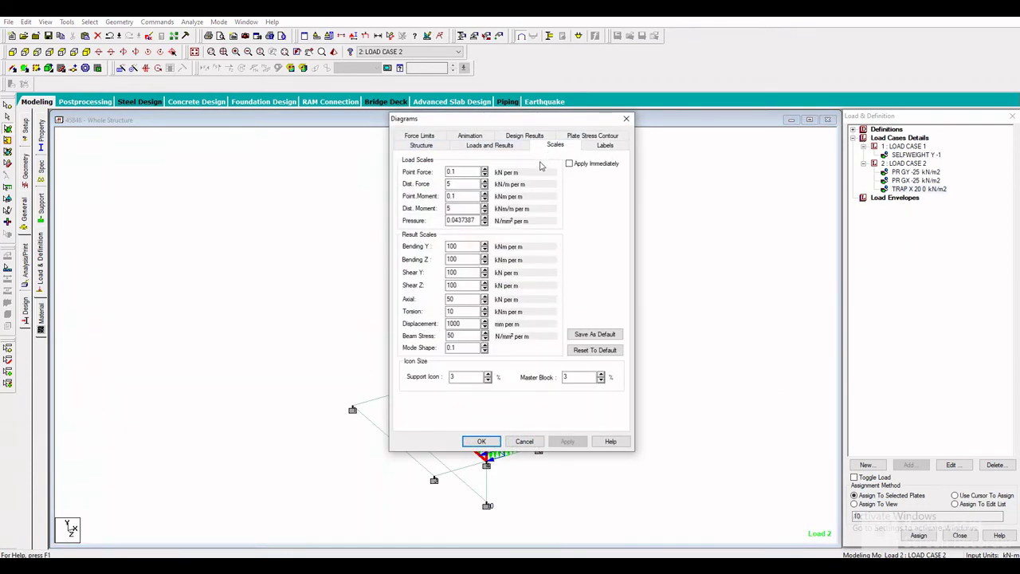
double_click(474, 219)
type("1")
type("0")
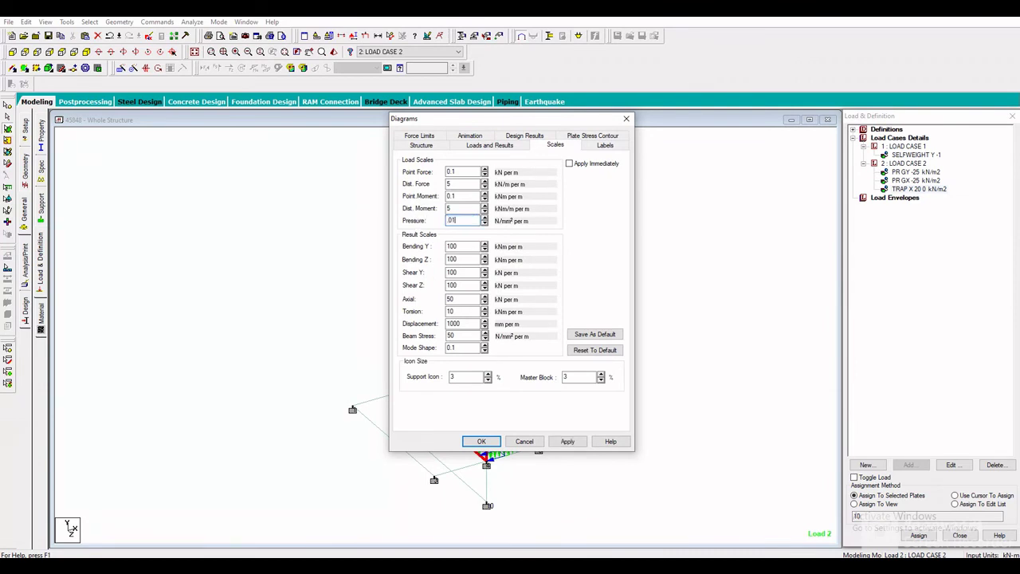
left_click(567, 441)
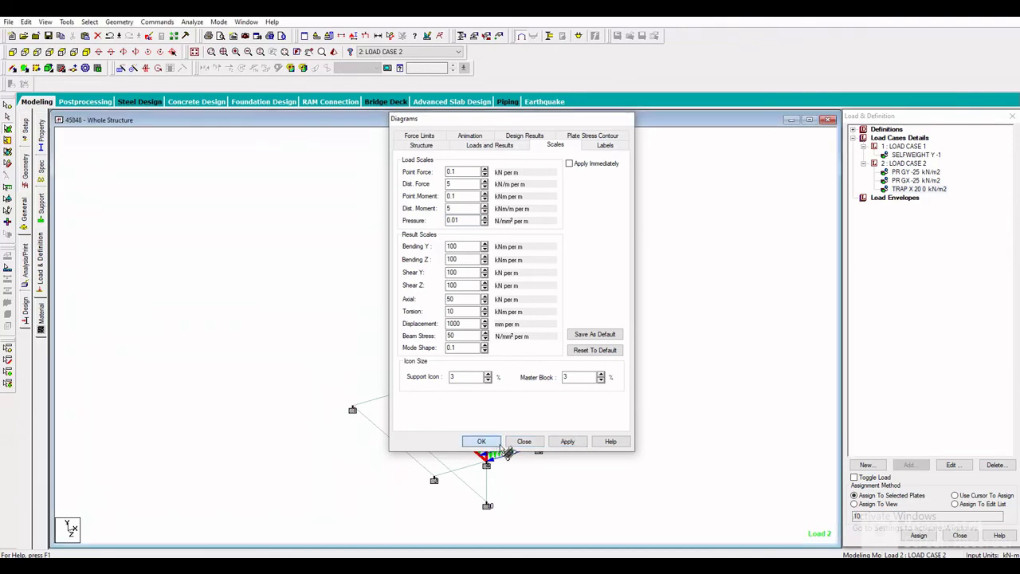
left_click(499, 443)
scroll(530, 402, "up", 3)
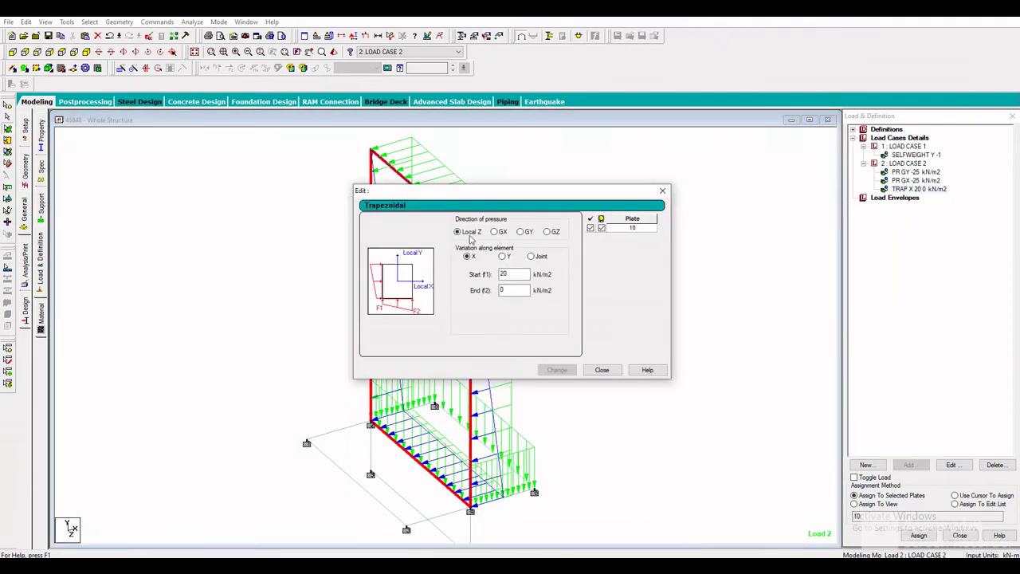
left_click(662, 190)
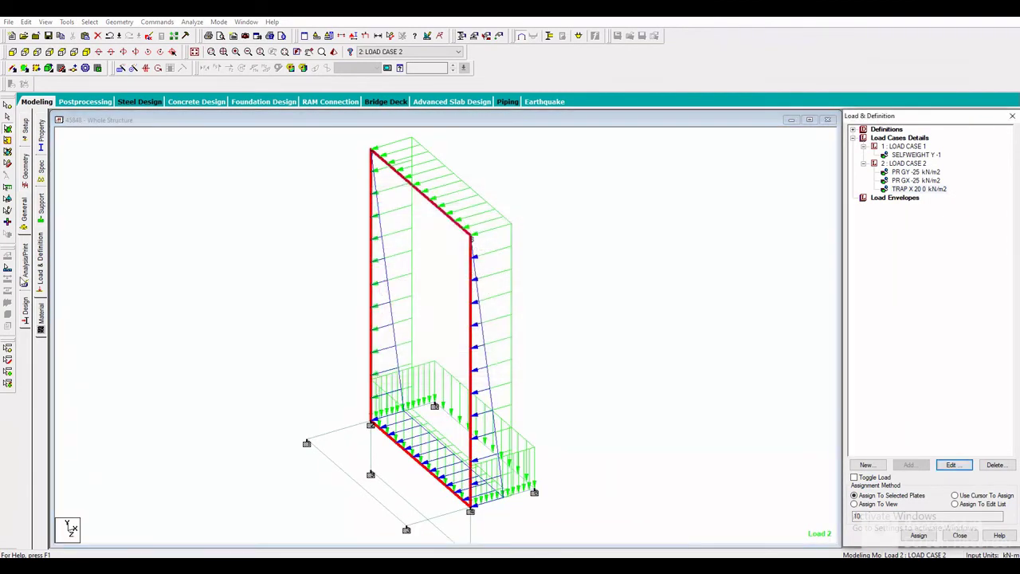
Add a PERFORM ANALYSIS command with the Print All option.
left_click(24, 279)
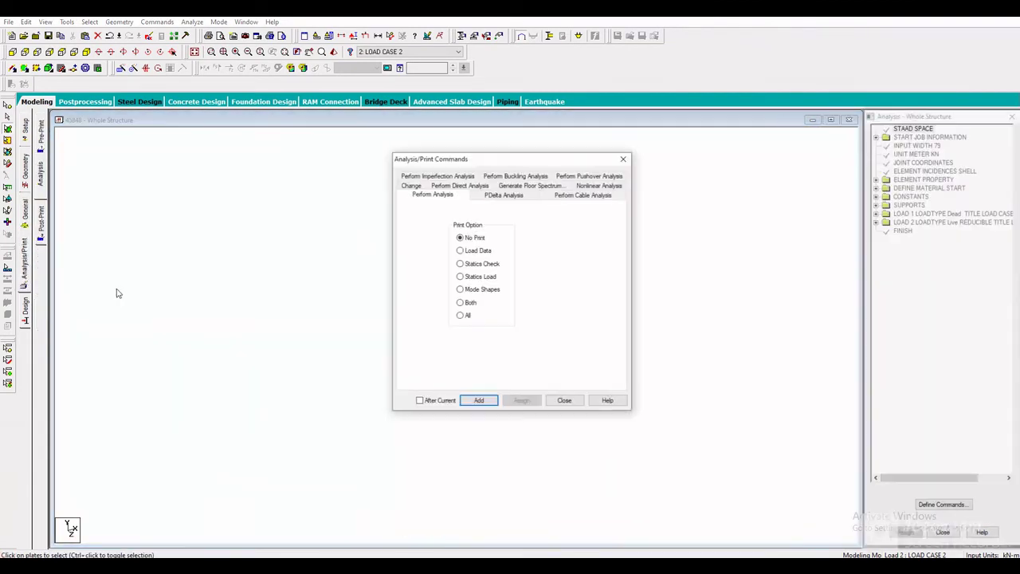
left_click(460, 315)
left_click(479, 400)
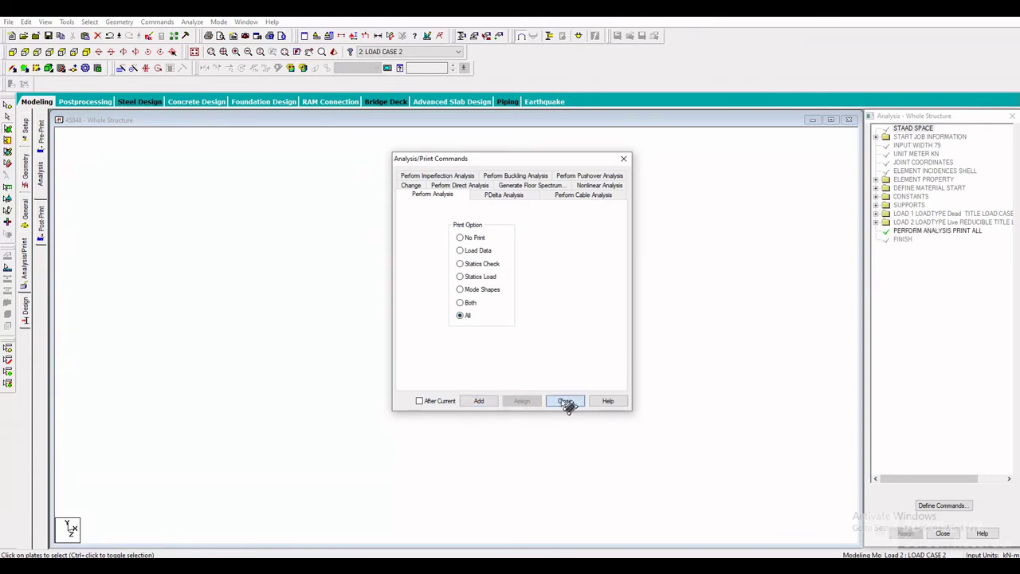
left_click(564, 400)
Run the analysis, saving the model, and go to post-processing mode.
left_click(191, 22)
left_click(199, 33)
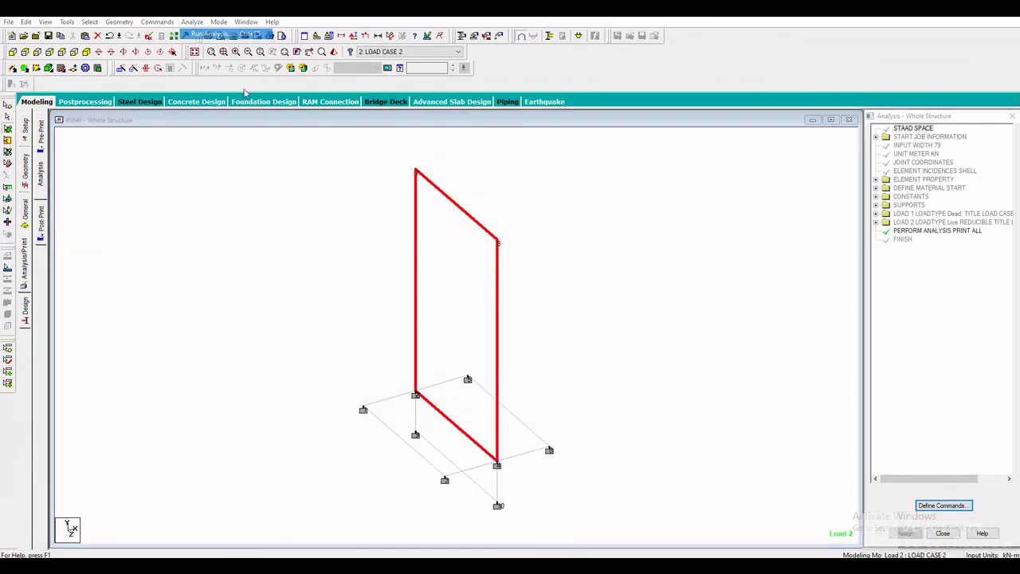
left_click(451, 303)
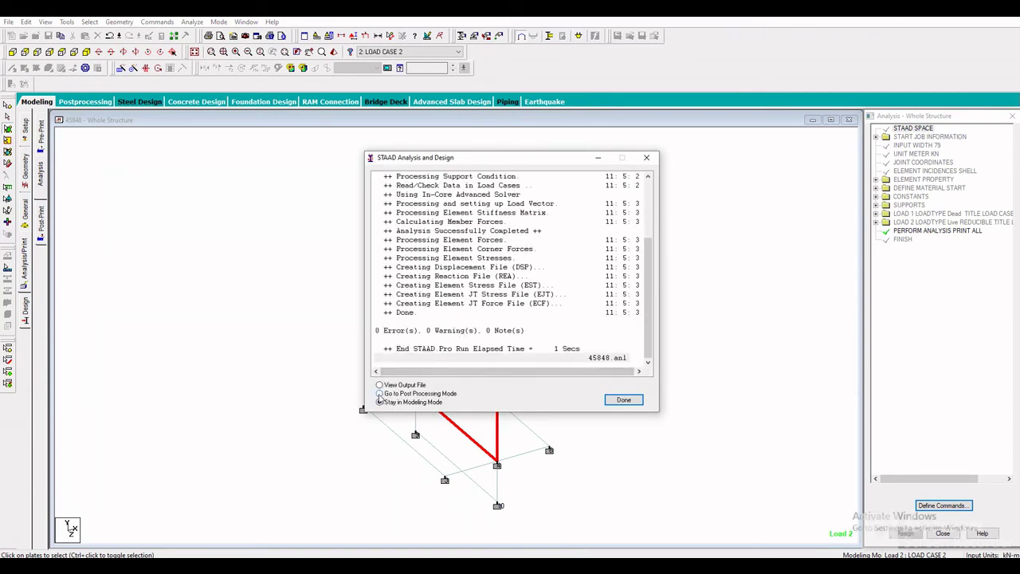
left_click(631, 404)
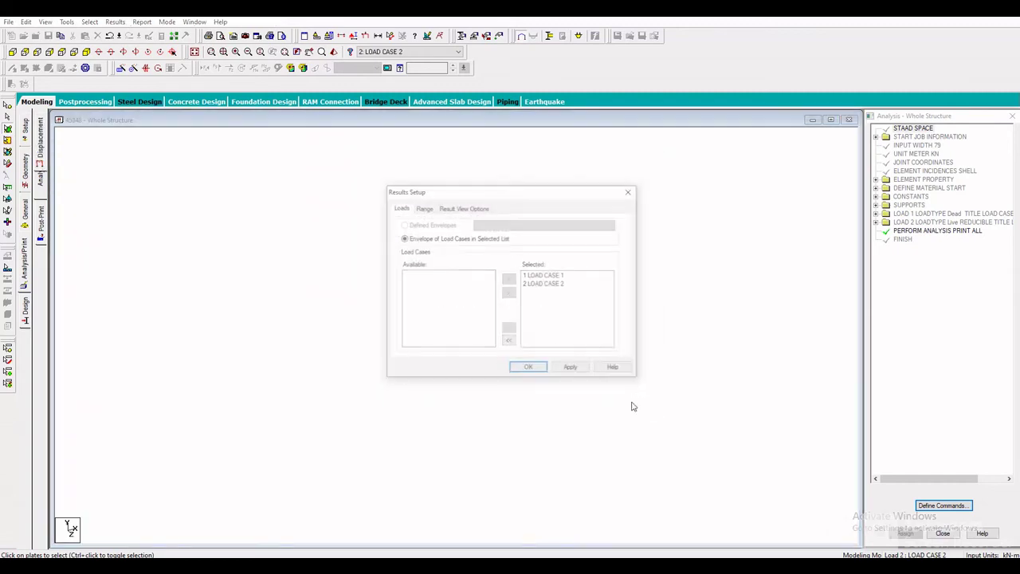
Load results for both cases and show the Max Absolute plate stress contour.
left_click(529, 368)
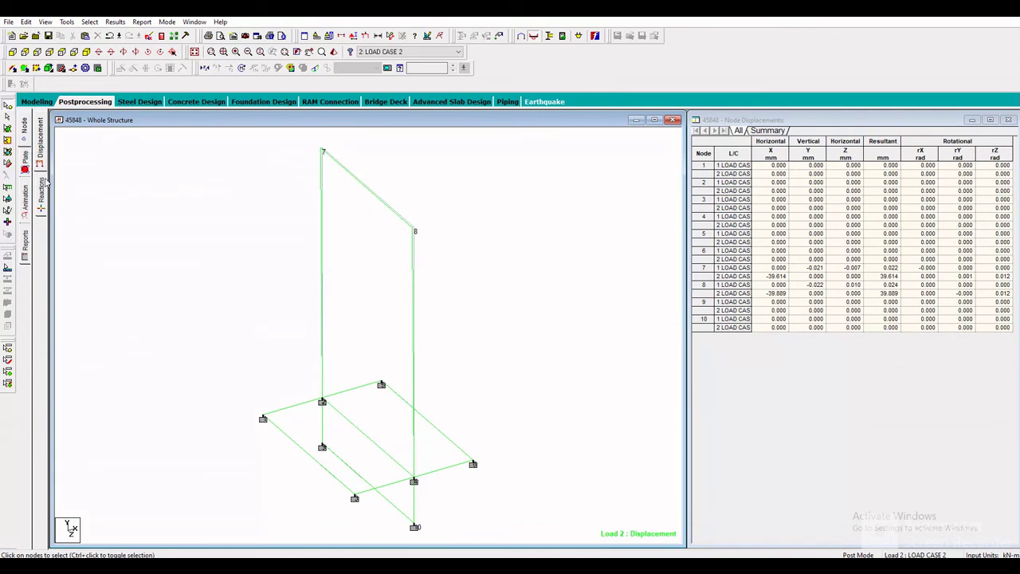
left_click(24, 164)
left_click(482, 181)
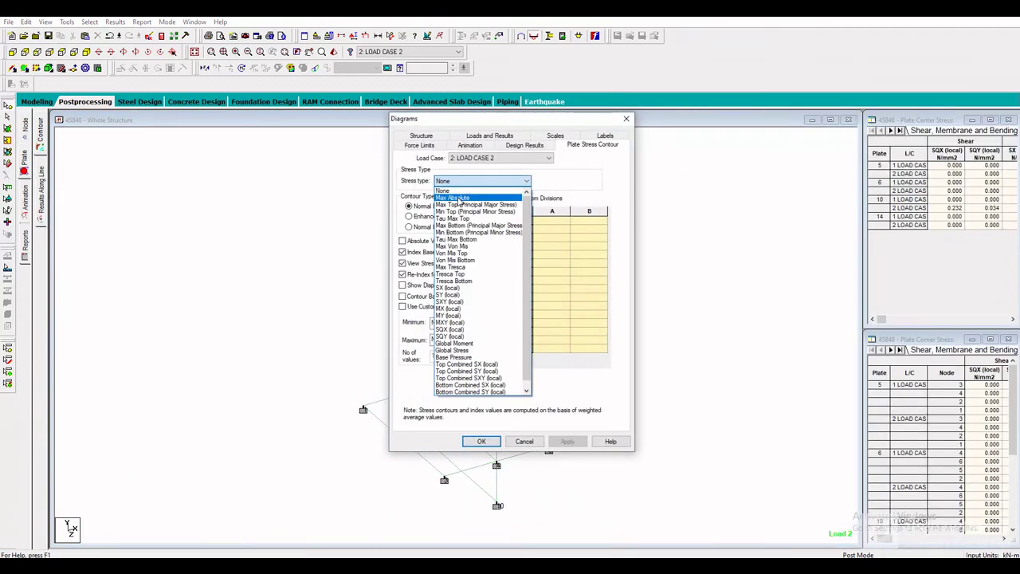
left_click(478, 188)
left_click(567, 441)
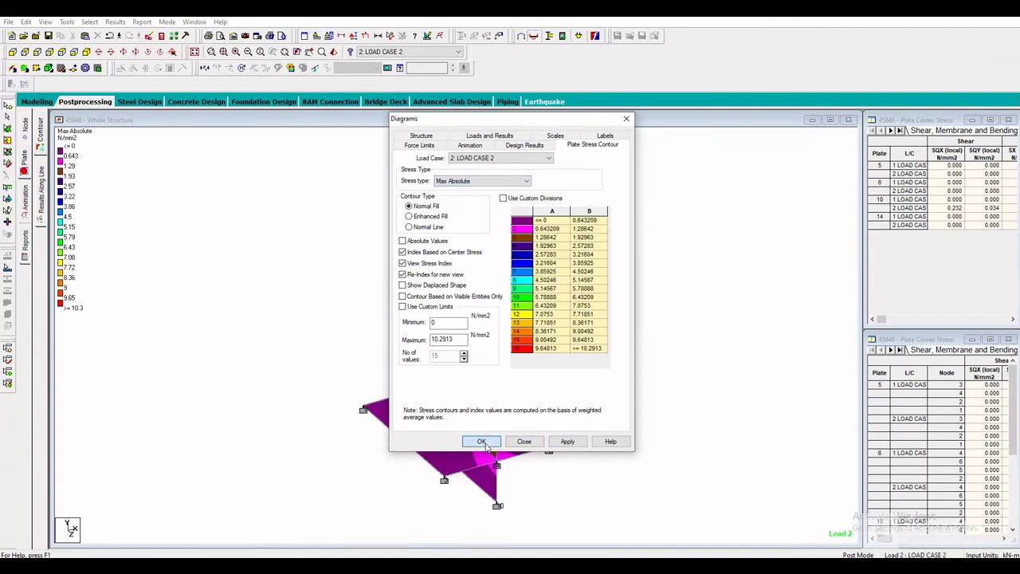
left_click(482, 441)
Choose Deflection as the animation type for load case 2.
scroll(520, 381, "up", 3)
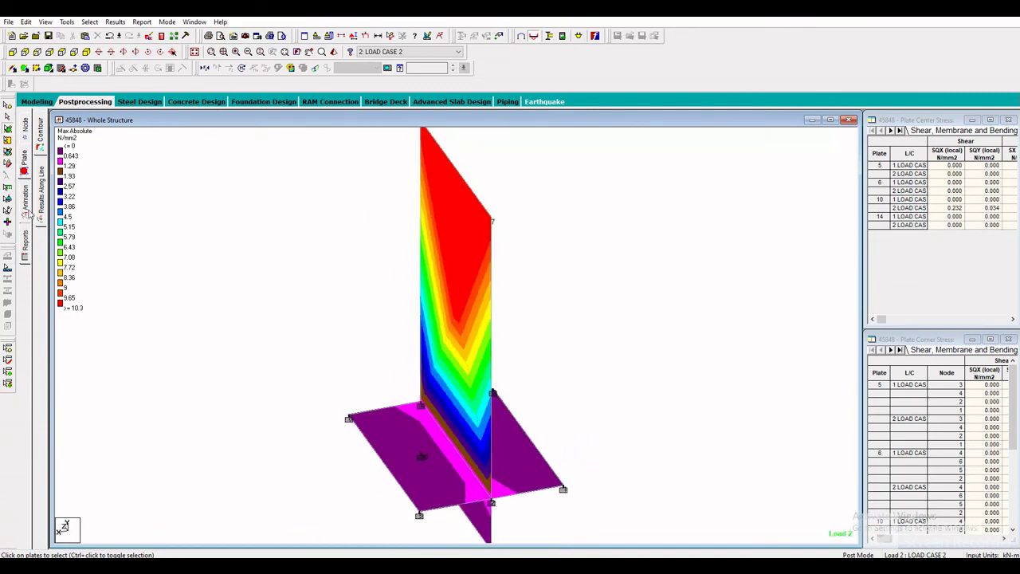
left_click(28, 208)
left_click(409, 187)
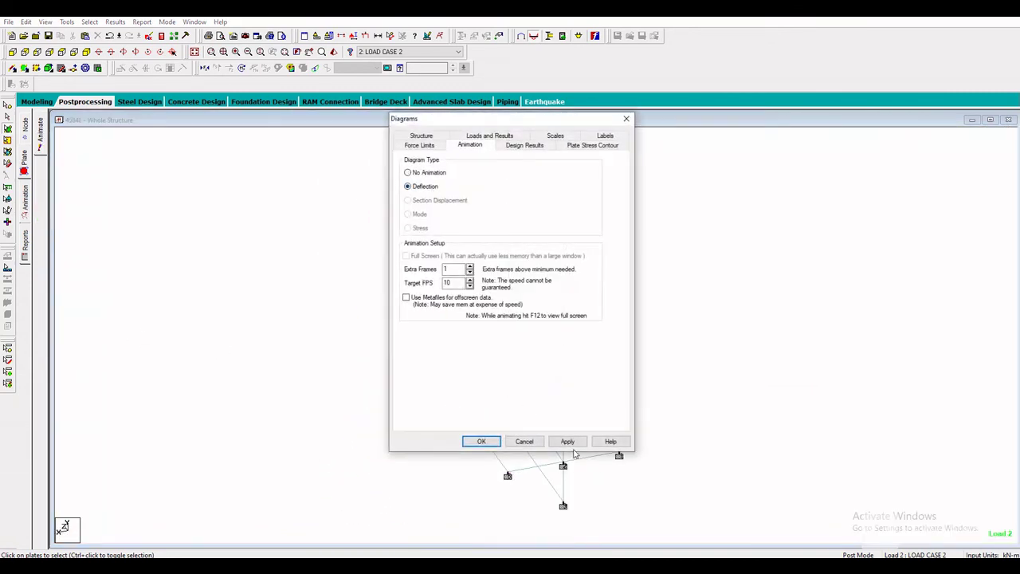
Animate the deflection and check results for load case 1, then load case 2.
left_click(567, 441)
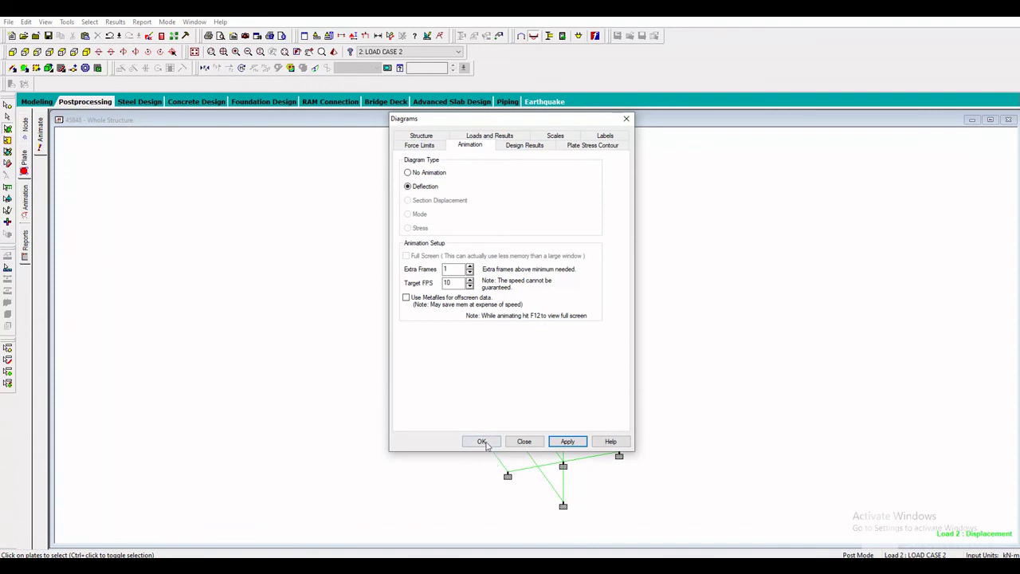
left_click(482, 442)
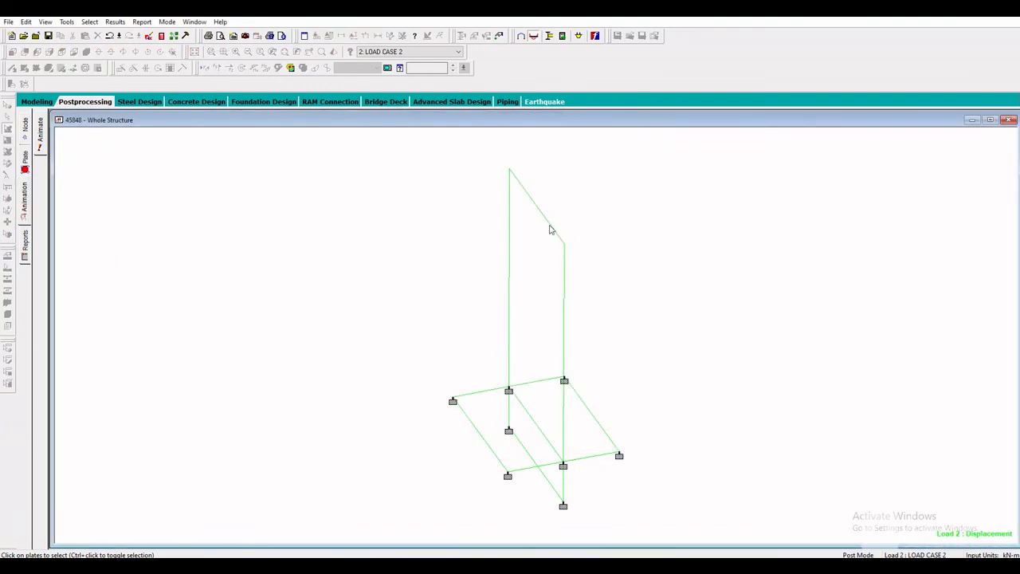
left_click(406, 51)
left_click(399, 60)
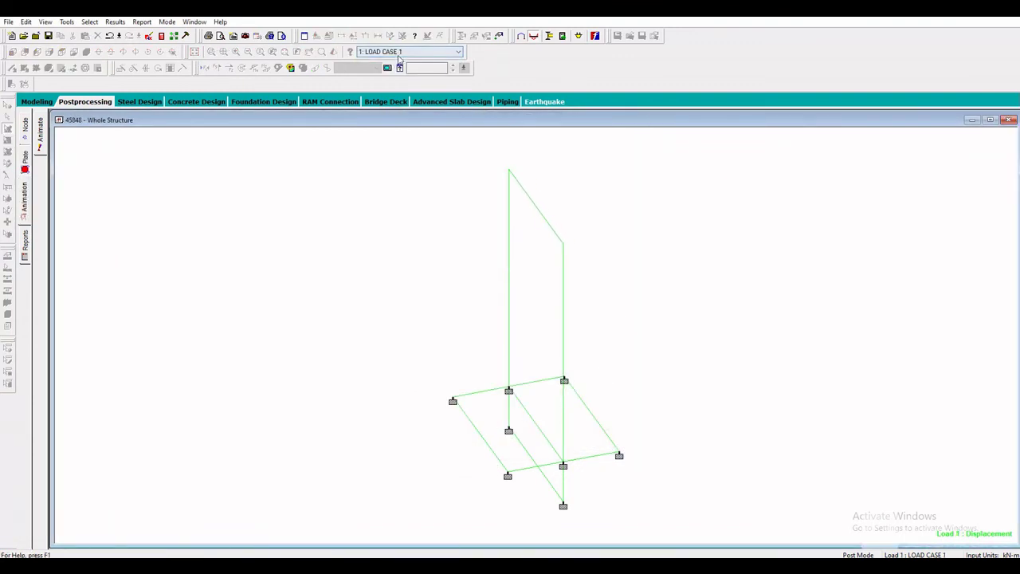
left_click(402, 51)
left_click(399, 69)
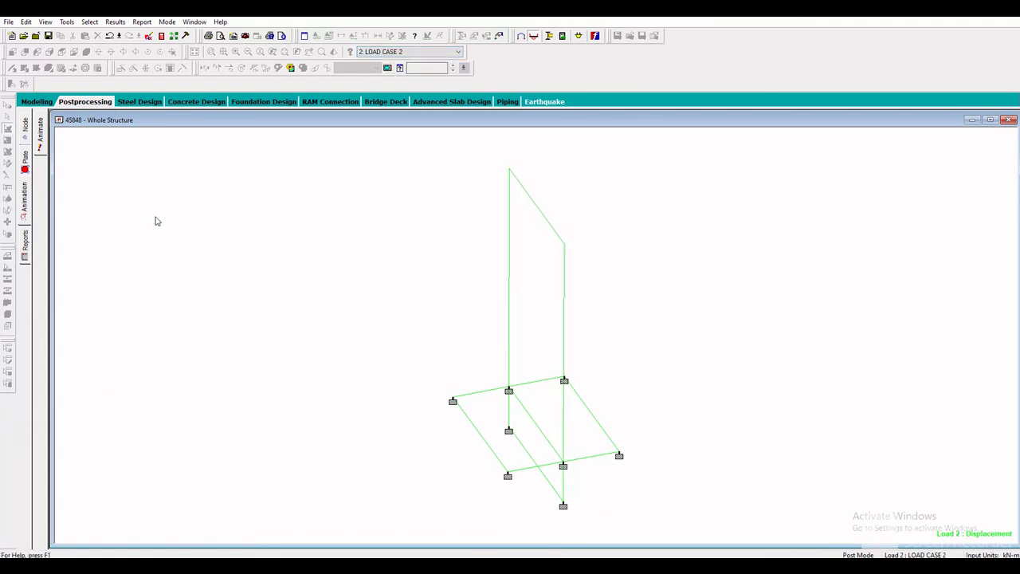
Show the Tau Max Top plate stress contour and open the report preview.
left_click(27, 181)
left_click(482, 181)
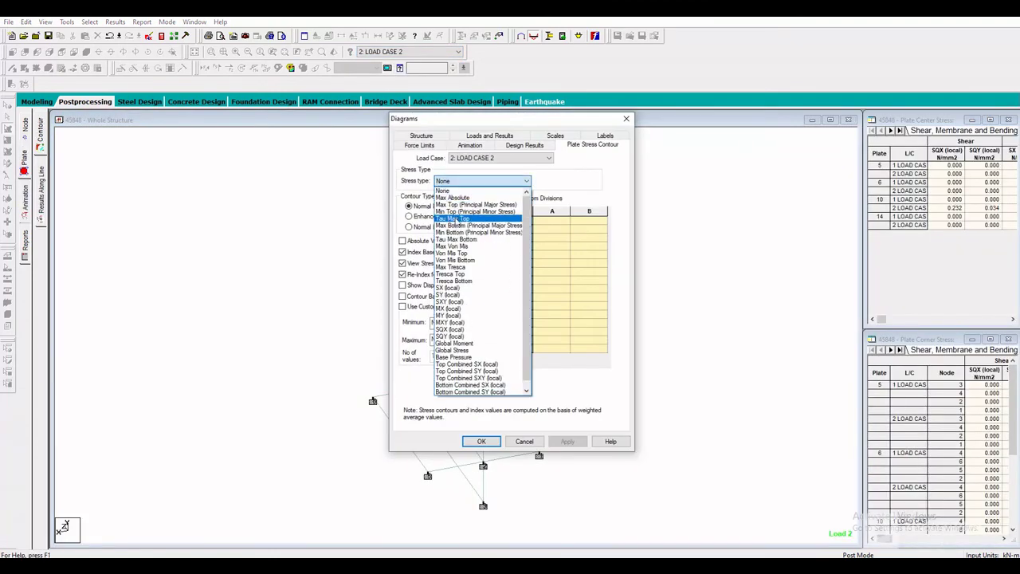
left_click(453, 218)
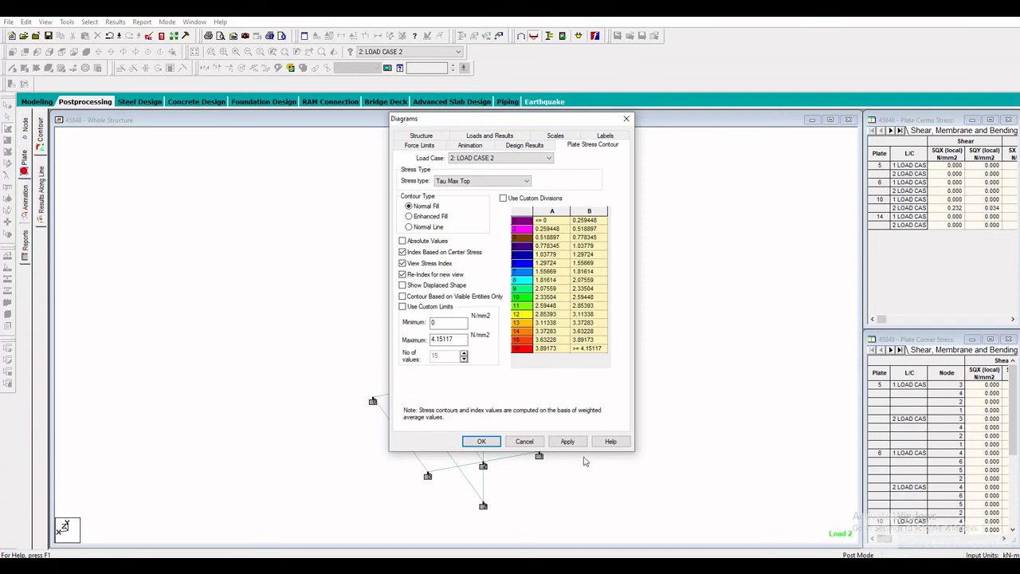
left_click(567, 441)
left_click(481, 441)
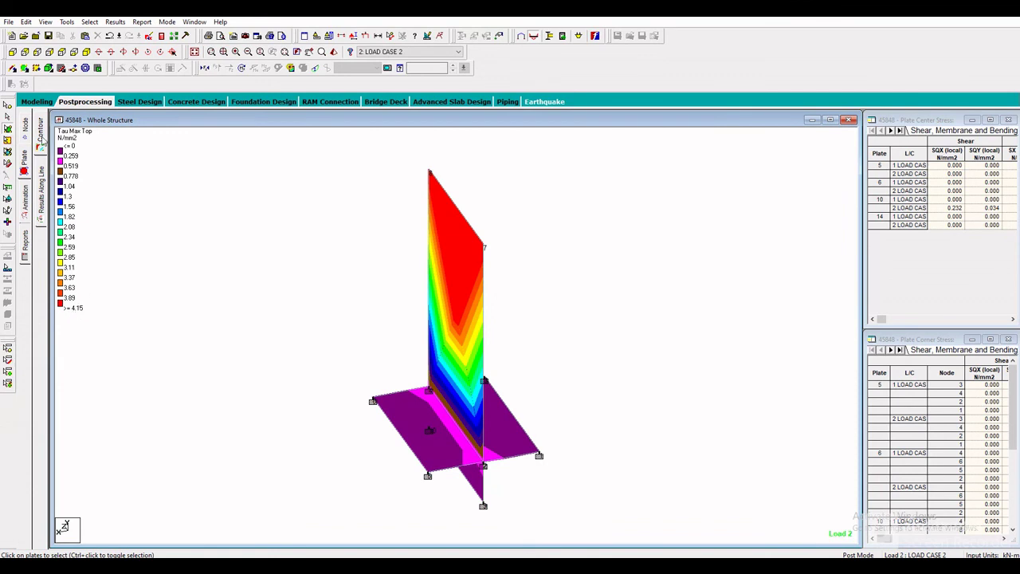
left_click(26, 247)
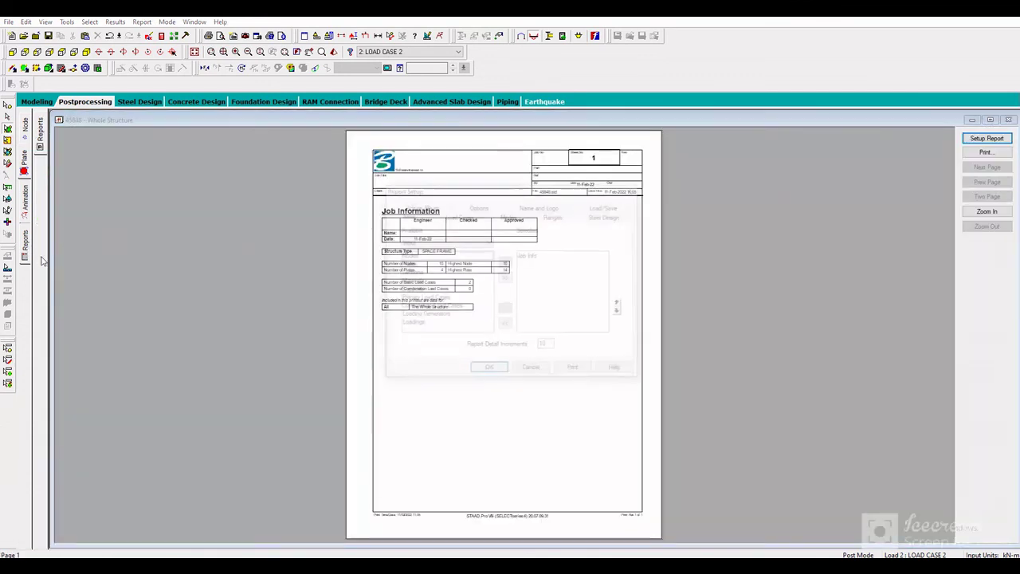
Add the Plates table to the report, zoom in to review it, and close the preview.
double_click(408, 264)
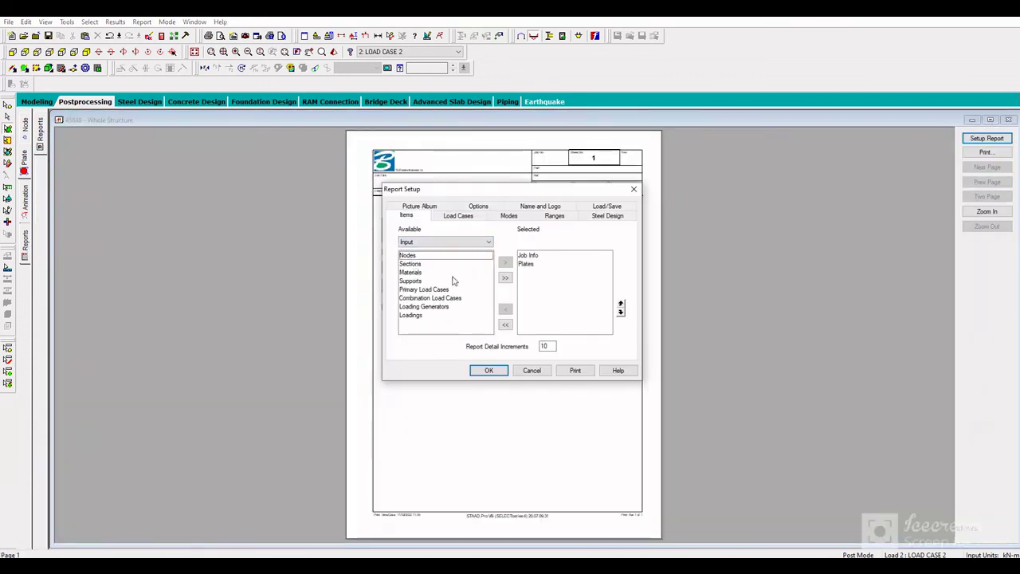
left_click(489, 370)
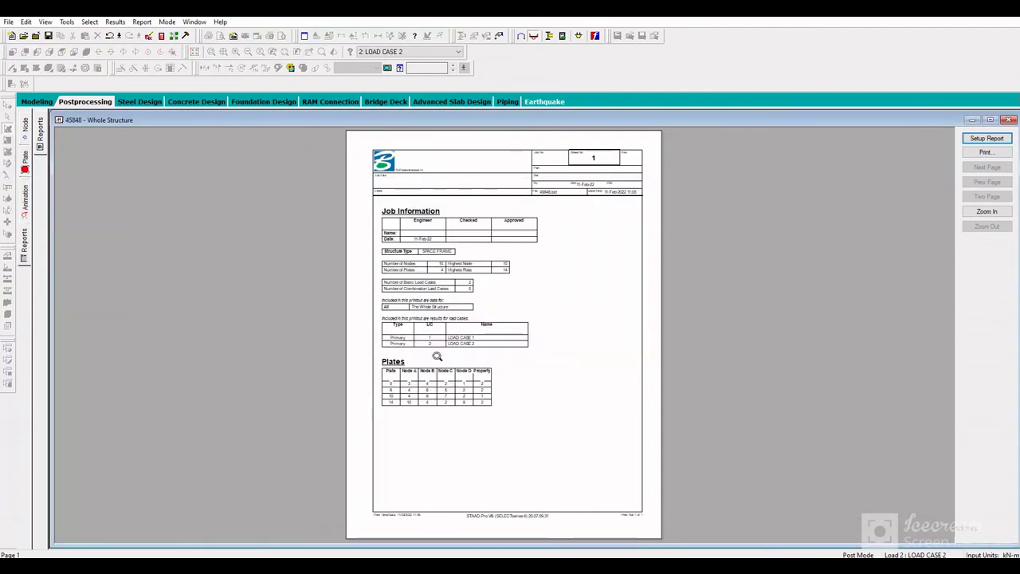
left_click(428, 393)
left_click(427, 394)
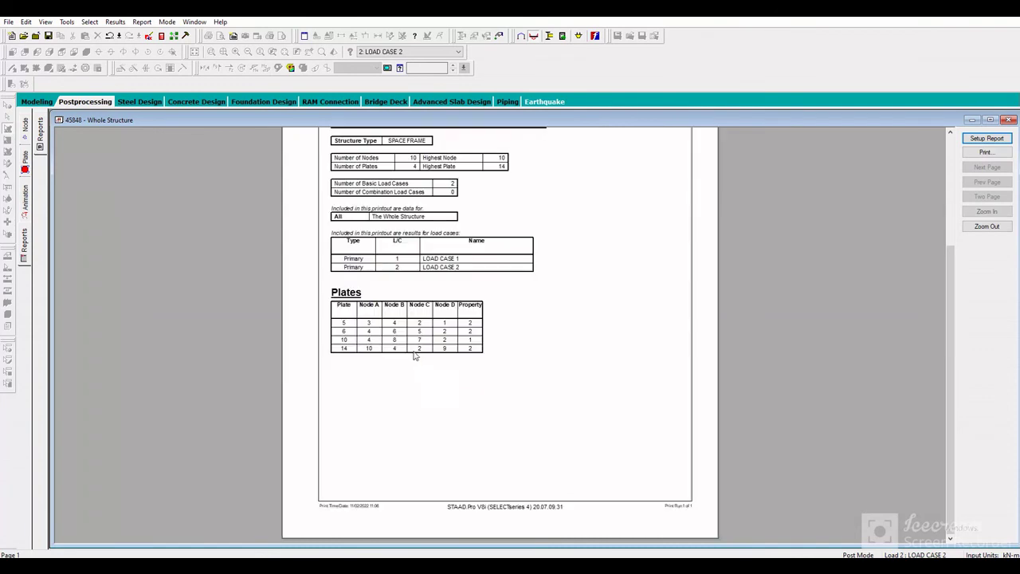
left_click(414, 358)
left_click(428, 388)
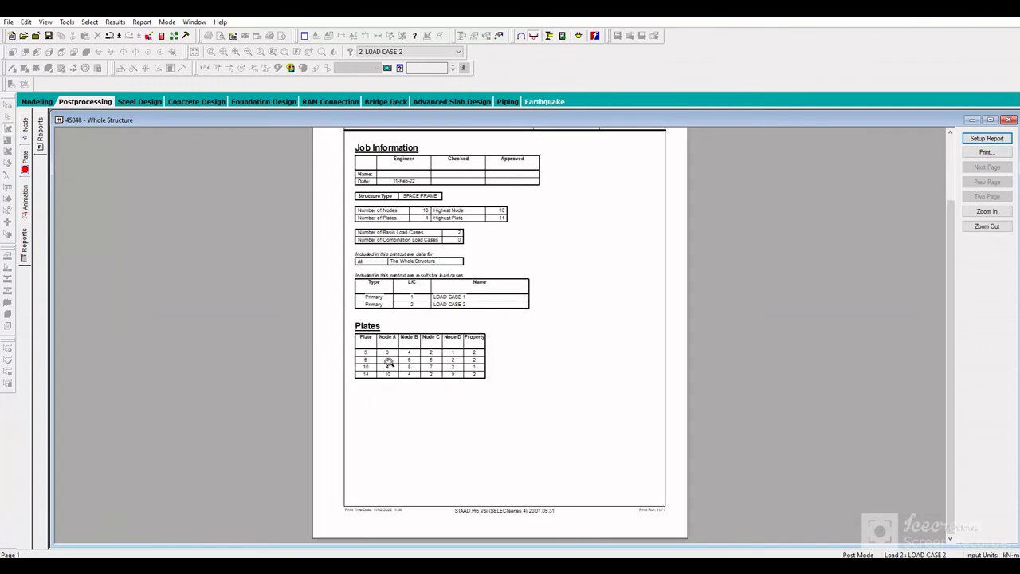
left_click(503, 264)
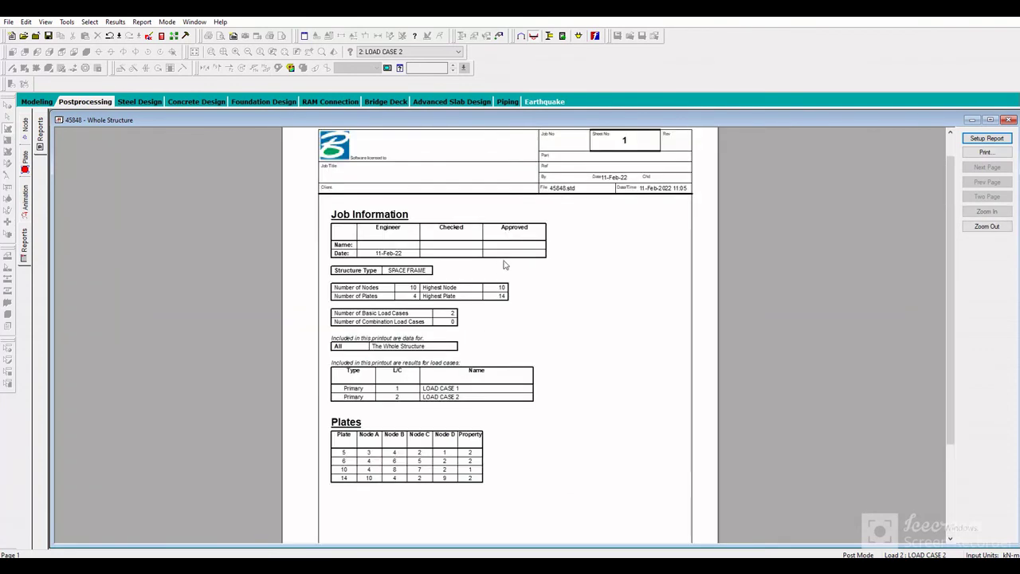
key("Escape")
Switch the plate stress contour to Tresca Top, ranging 0 to 10.3 N/mm2.
left_click(473, 181)
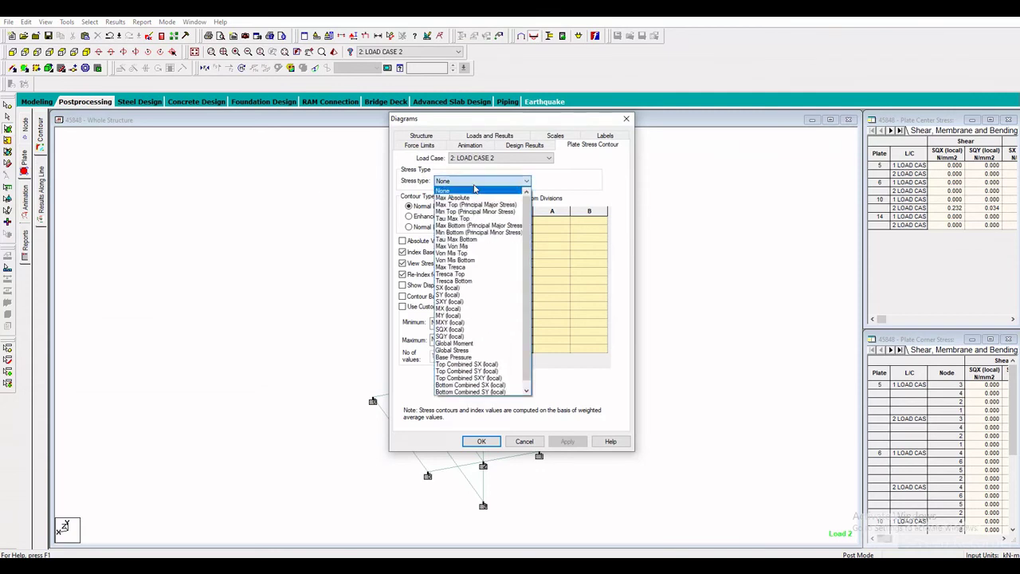
left_click(462, 275)
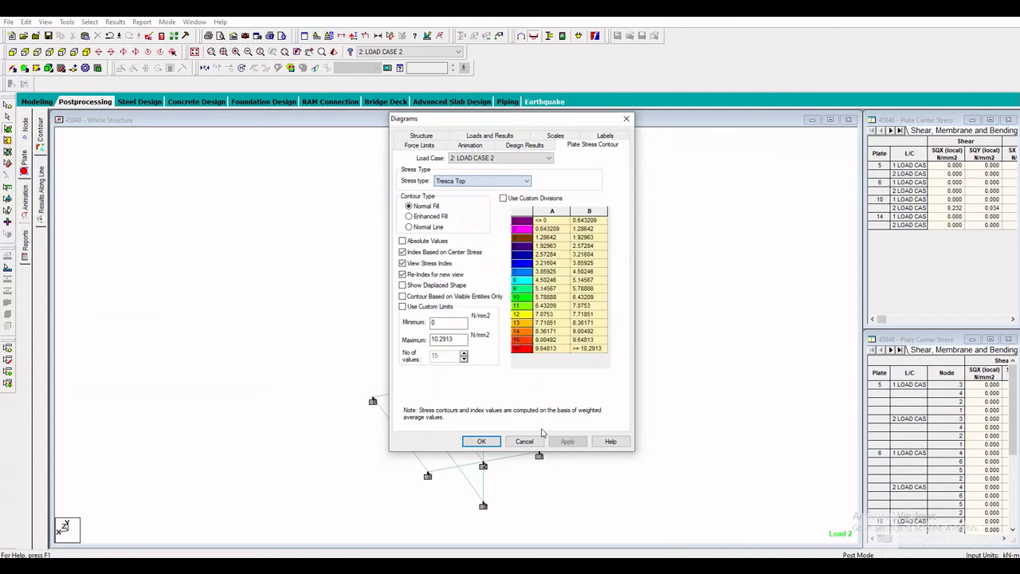
left_click(567, 440)
left_click(524, 440)
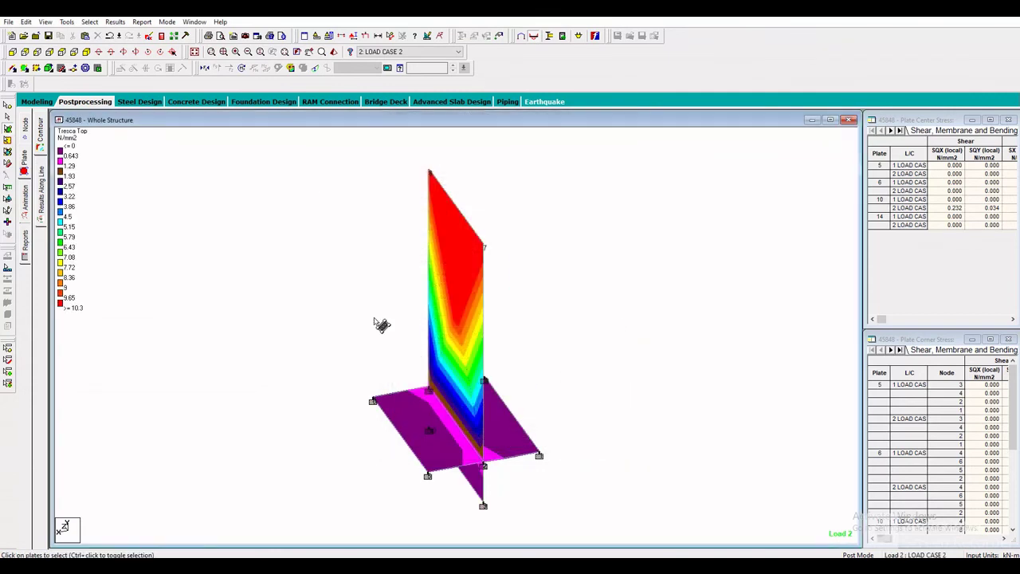